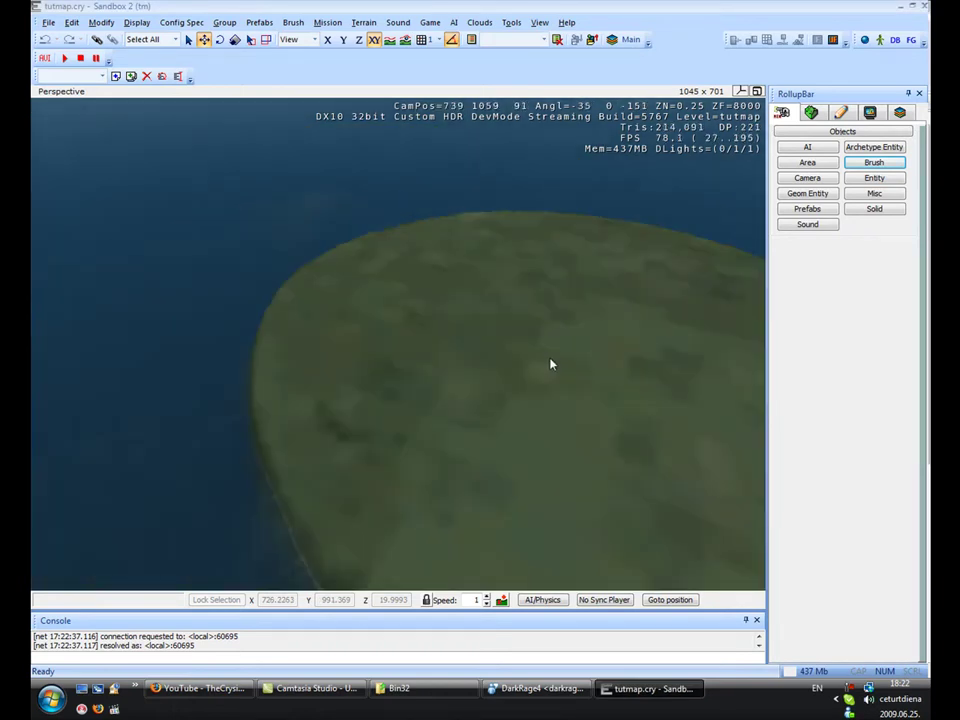
Open the database view and load the asian_new.xml entity archetype library
key(w)
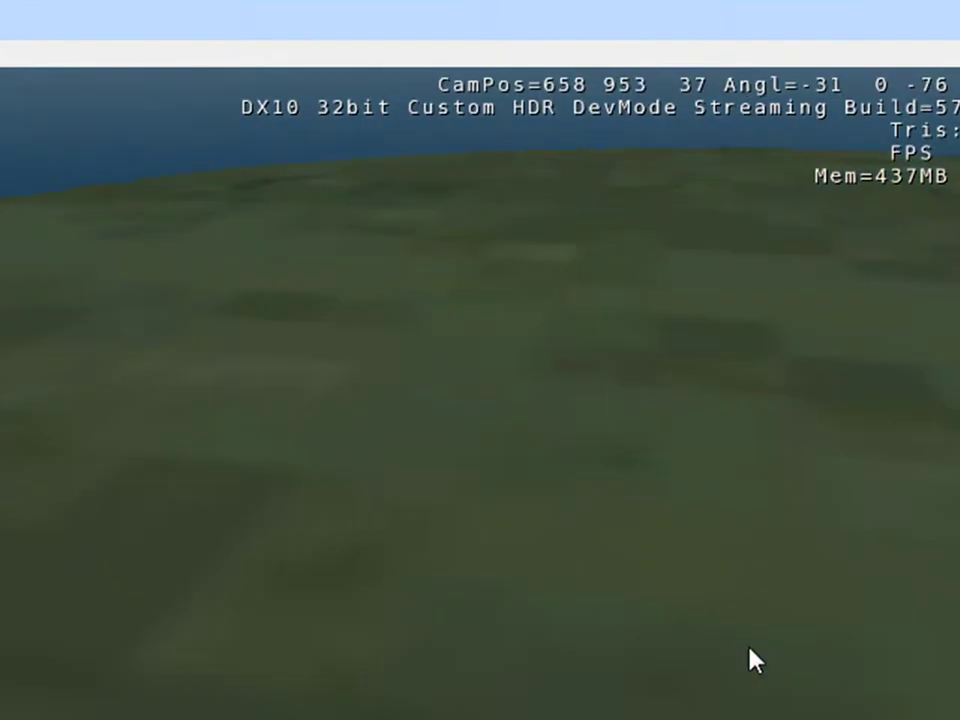
mouse_move(748, 648)
right_down()
mouse_move(749, 621)
mouse_move(701, 628)
mouse_move(761, 619)
mouse_move(703, 617)
mouse_move(743, 628)
mouse_move(831, 604)
mouse_move(744, 630)
right_up()
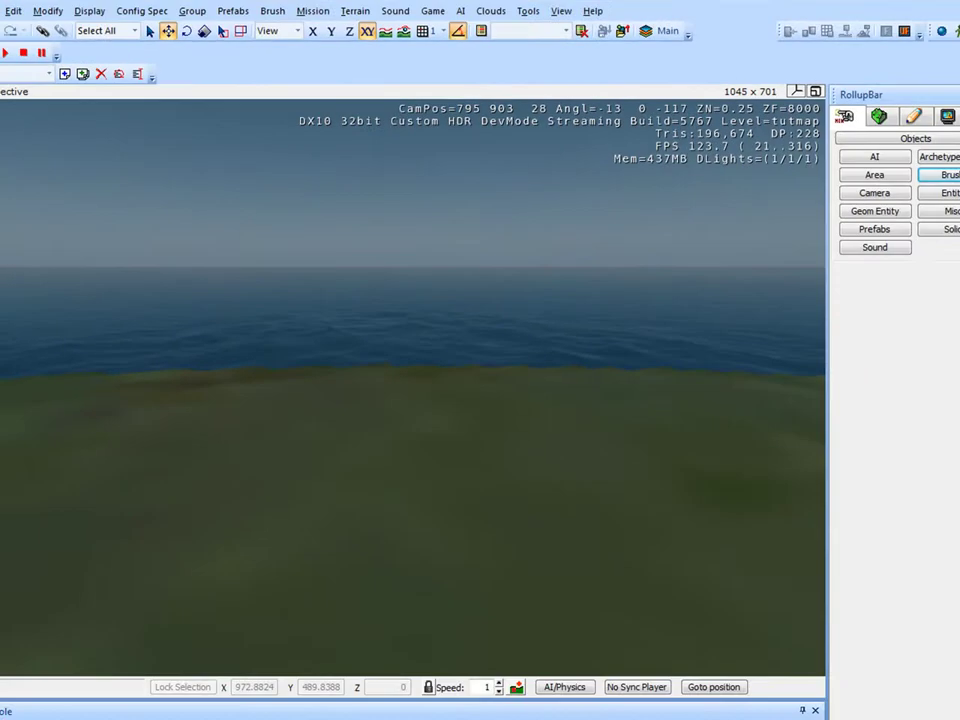
click(916, 42)
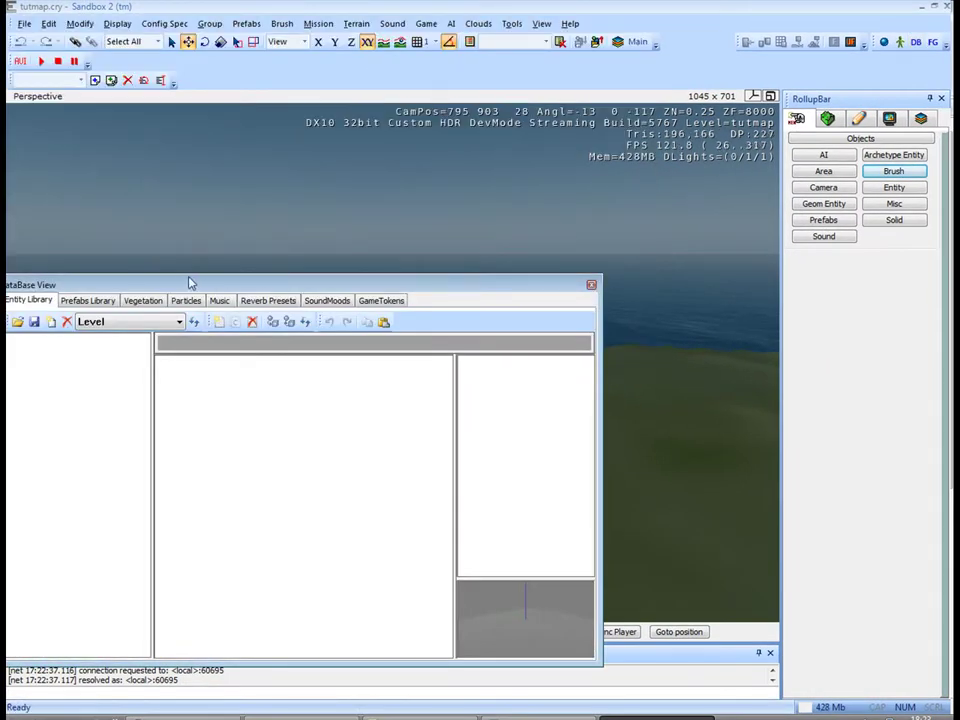
drag(189, 279, 574, 232)
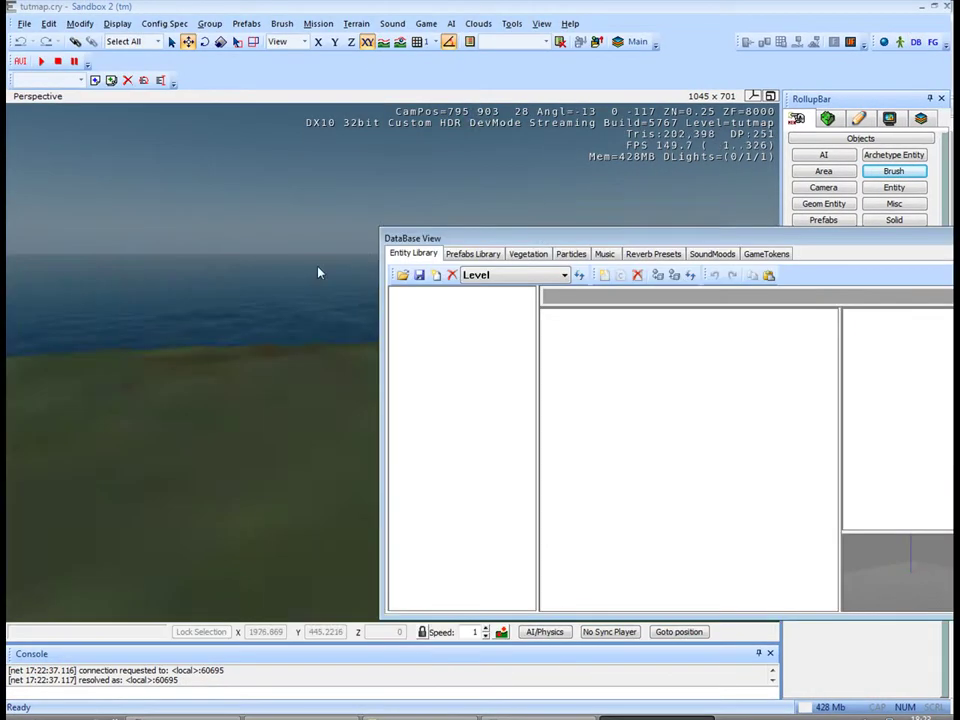
right_drag(318, 270, 325, 281)
click(405, 279)
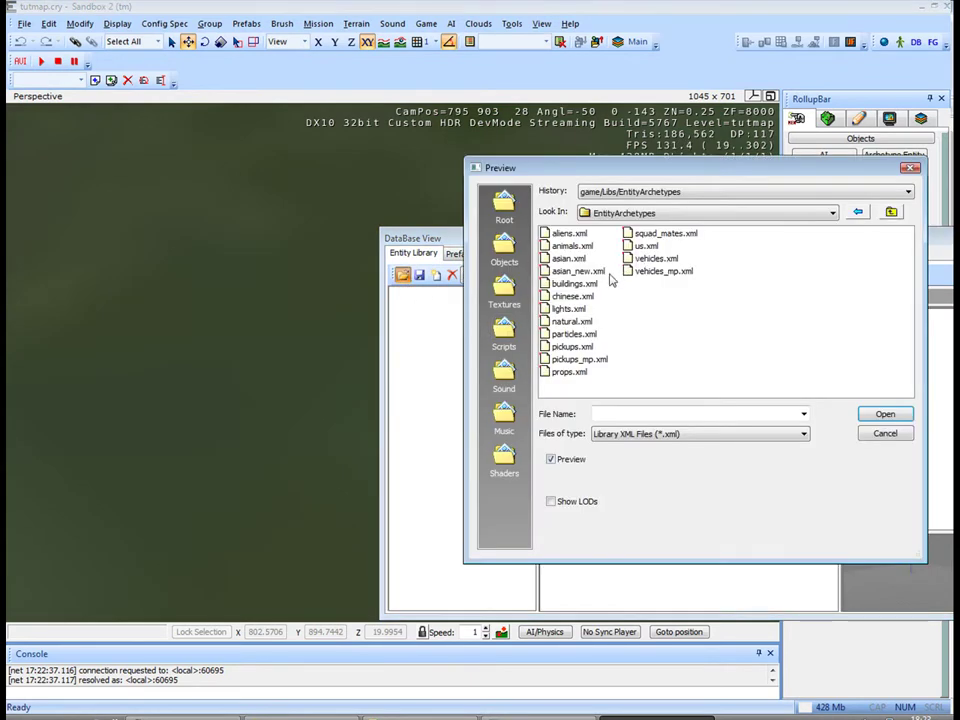
double_click(578, 271)
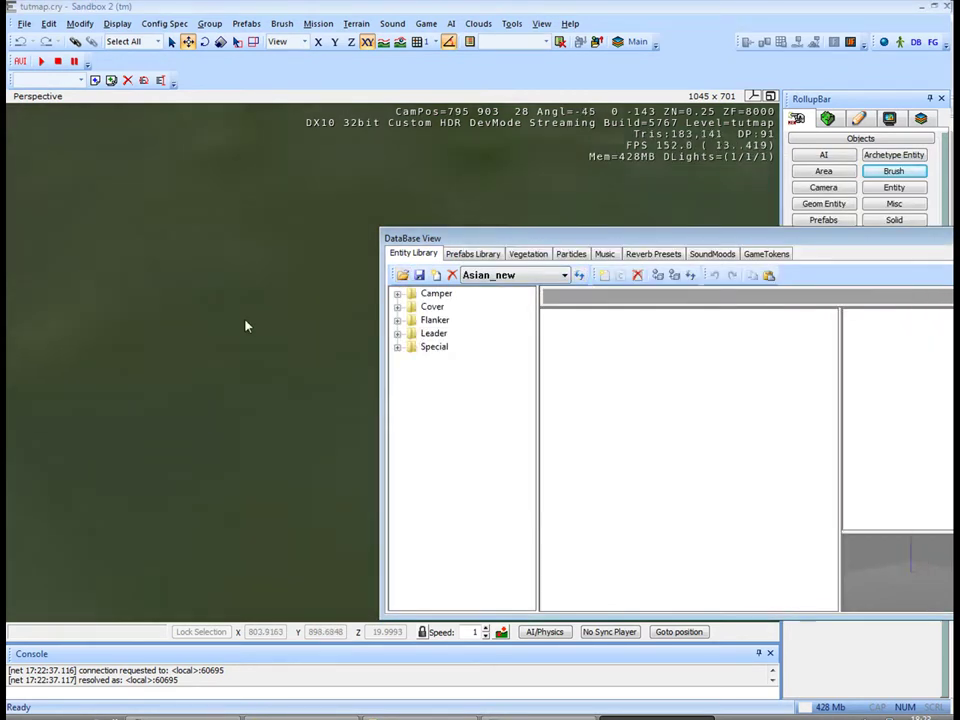
Place the Light_Rifle_LAW soldier from the Camper Camp archetypes on the terrain and close the database view
right_drag(245, 321, 240, 232)
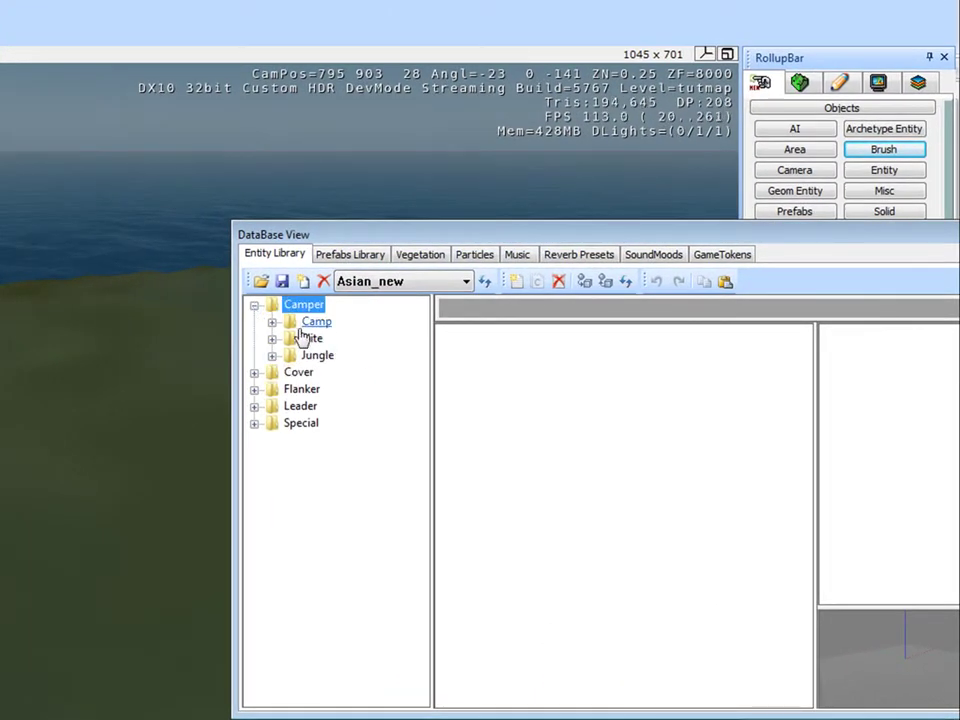
double_click(305, 324)
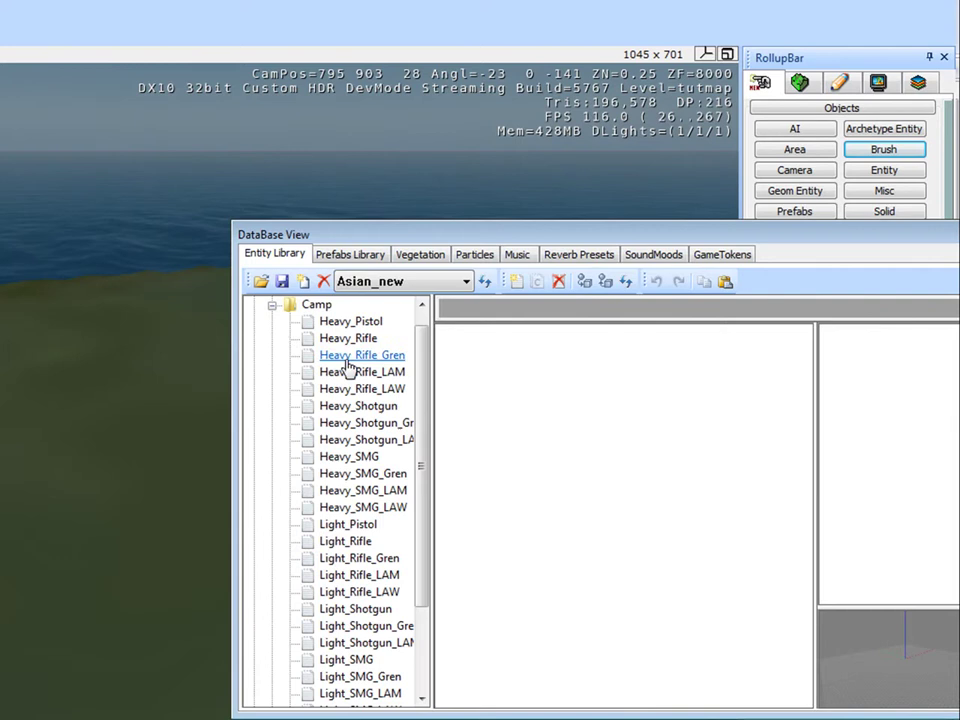
click(359, 592)
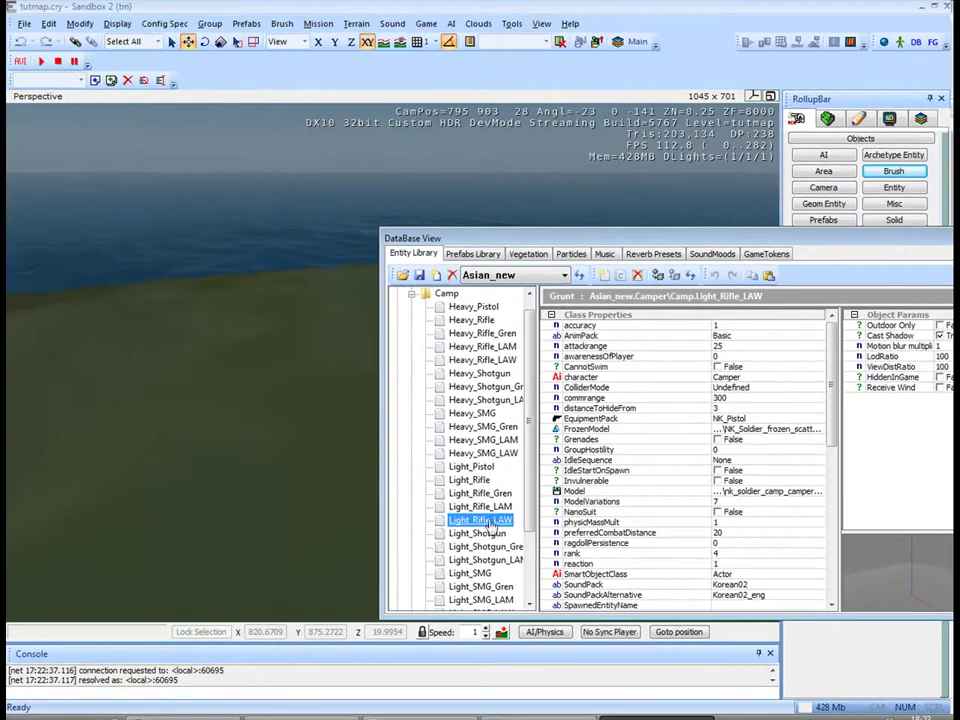
drag(266, 564, 268, 548)
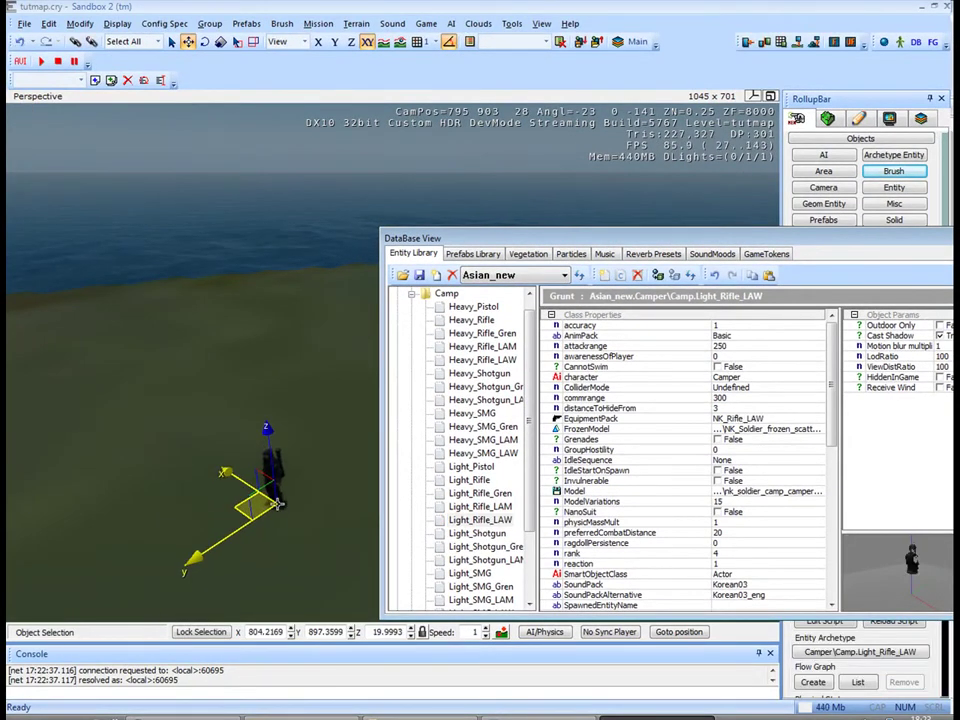
drag(862, 244, 487, 246)
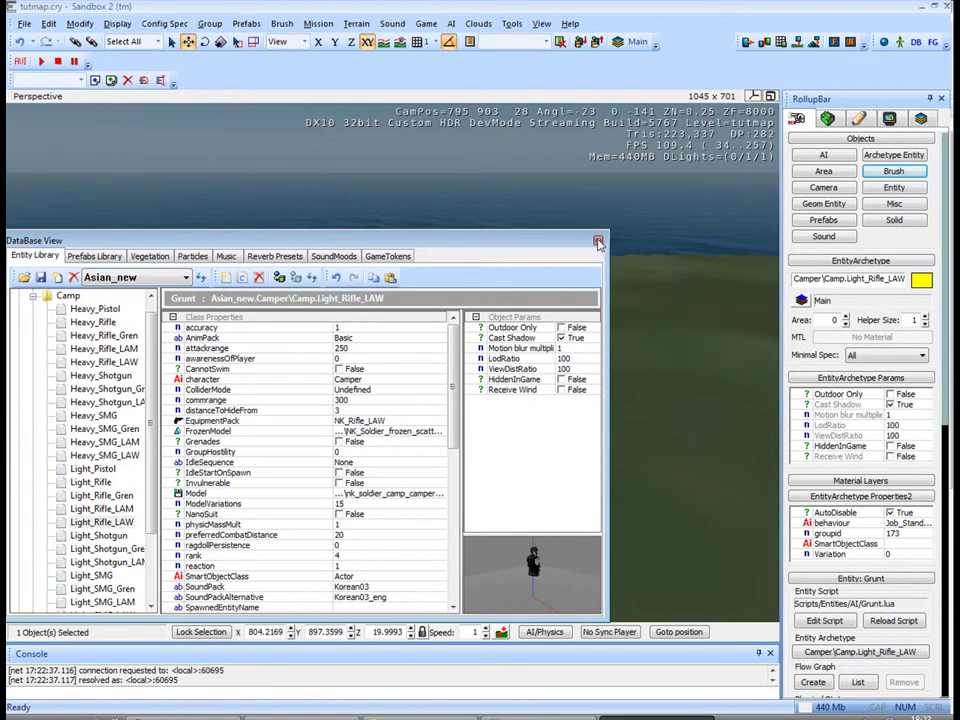
click(598, 242)
Reopen the database view and load the pickups.xml entity archetype library
right_drag(574, 288, 597, 297)
key(d)
key(w)
click(569, 289)
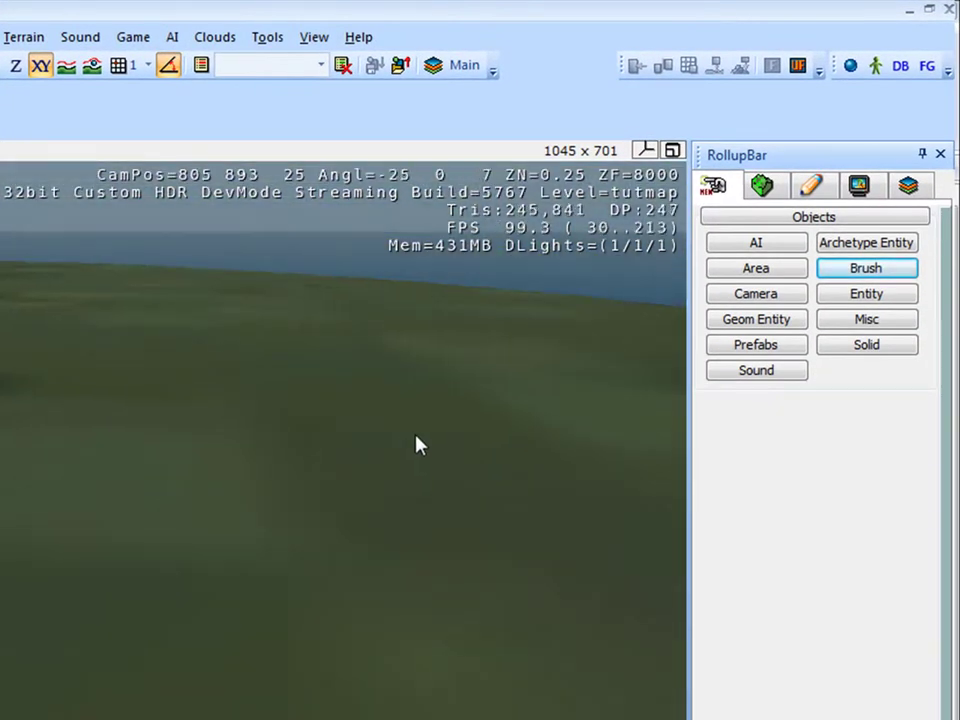
click(900, 66)
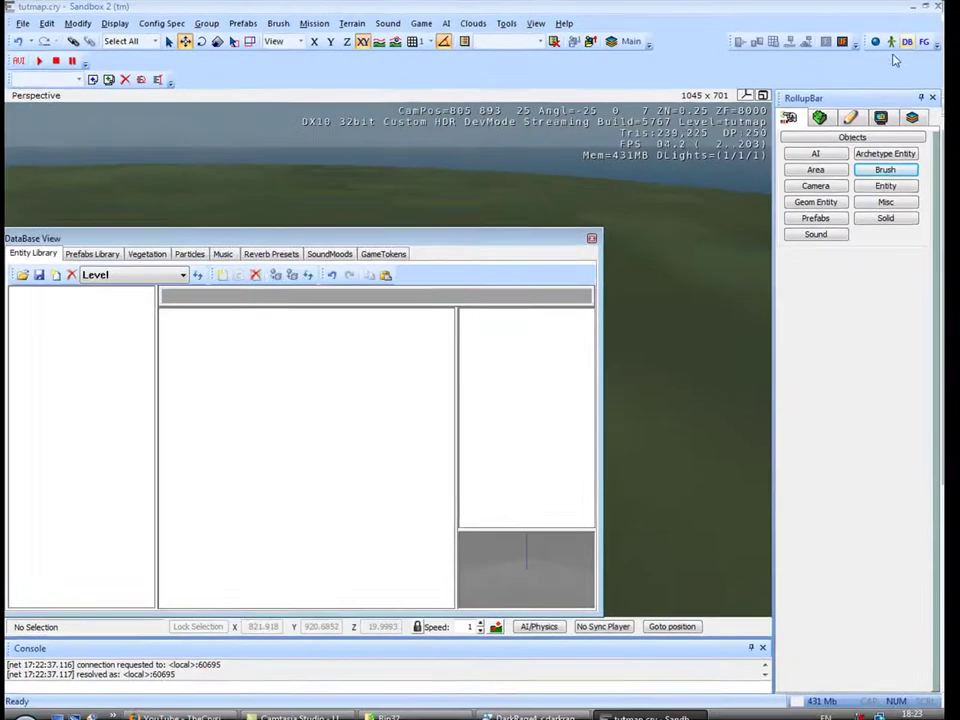
drag(606, 231, 618, 209)
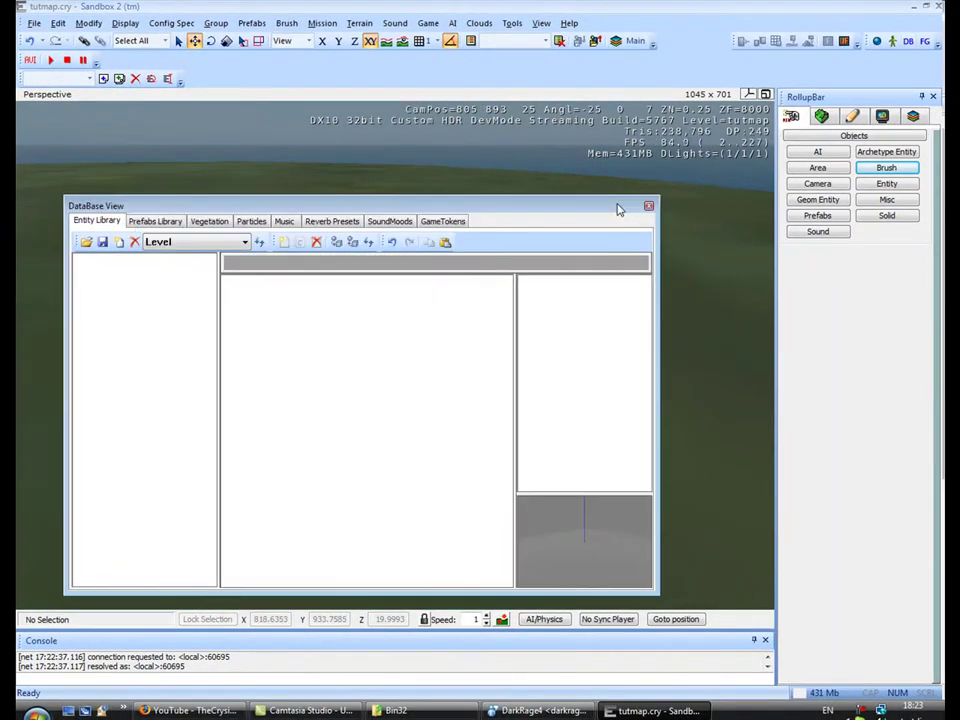
click(86, 243)
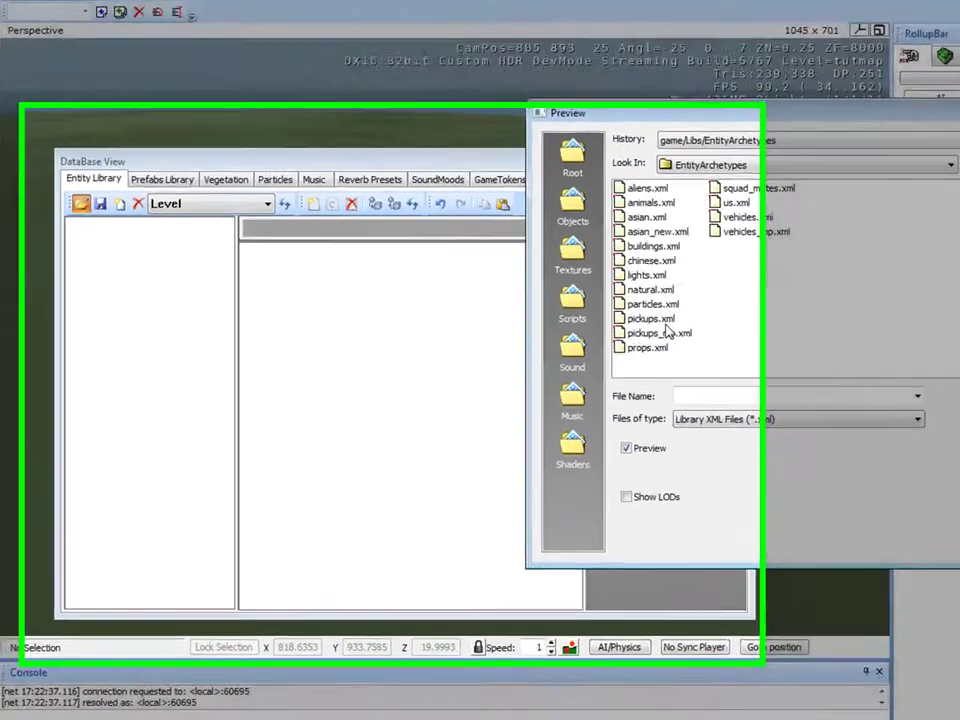
double_click(591, 346)
Place the ShiTen mounted gun from the Not_Pick_Ups archetypes on the ground near the soldier
click(64, 191)
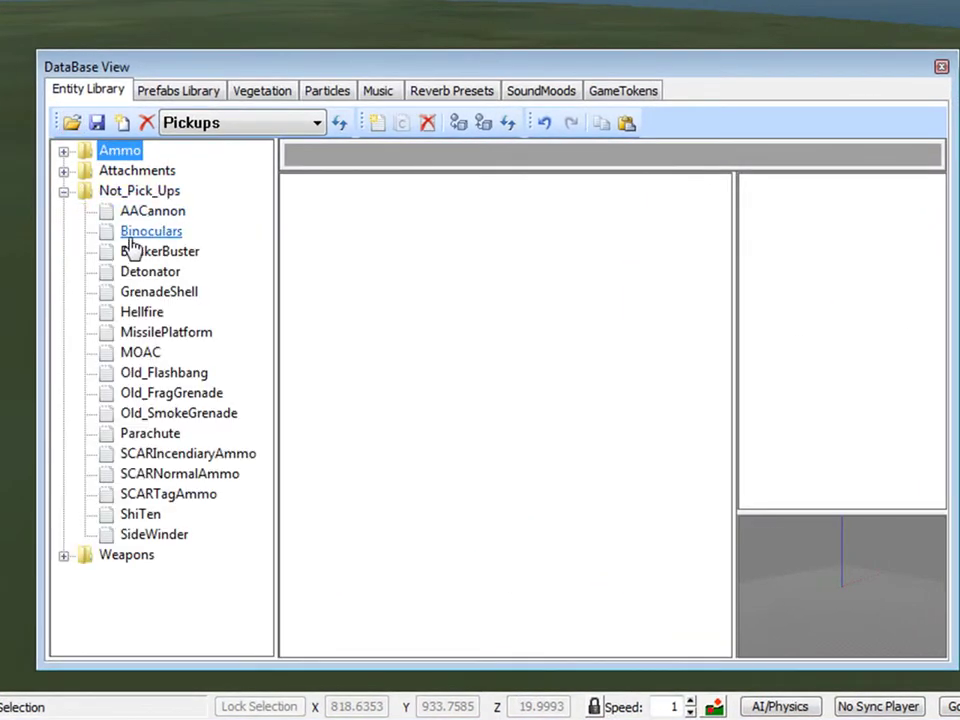
click(140, 514)
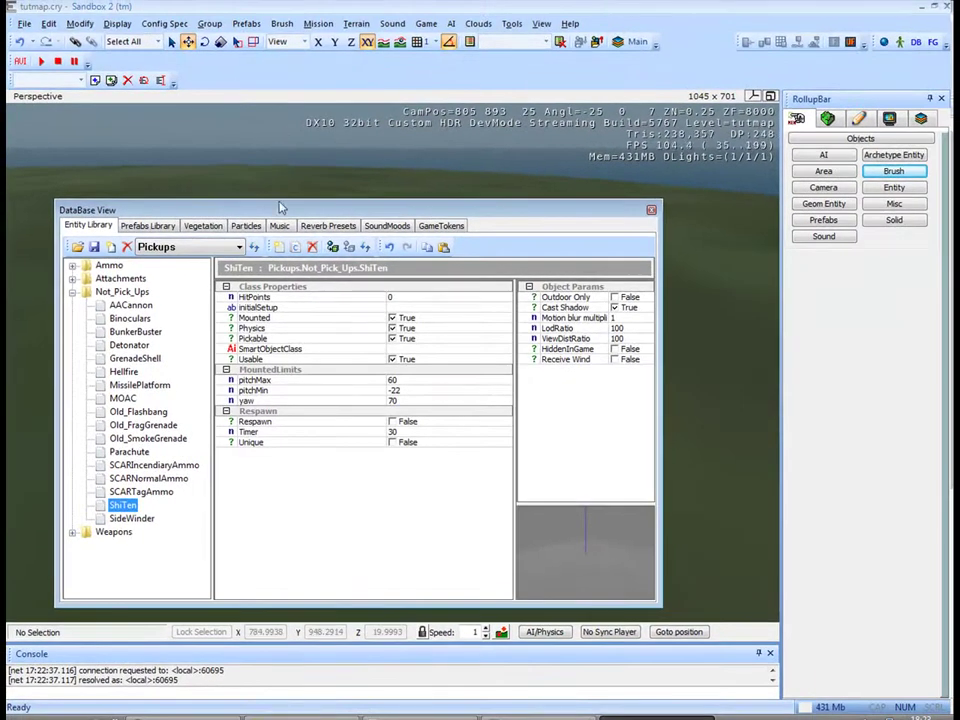
drag(480, 206, 708, 197)
drag(457, 206, 701, 185)
key(w)
mouse_move(435, 270)
right_down()
mouse_move(441, 283)
mouse_move(435, 270)
right_up()
key(s)
key(w)
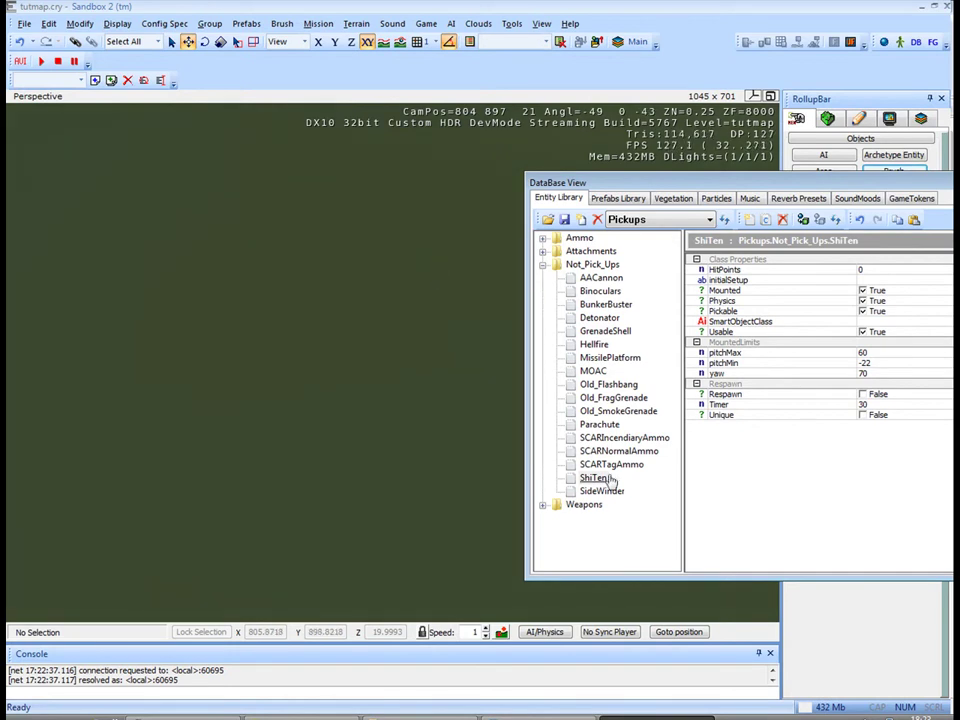
drag(588, 483, 366, 343)
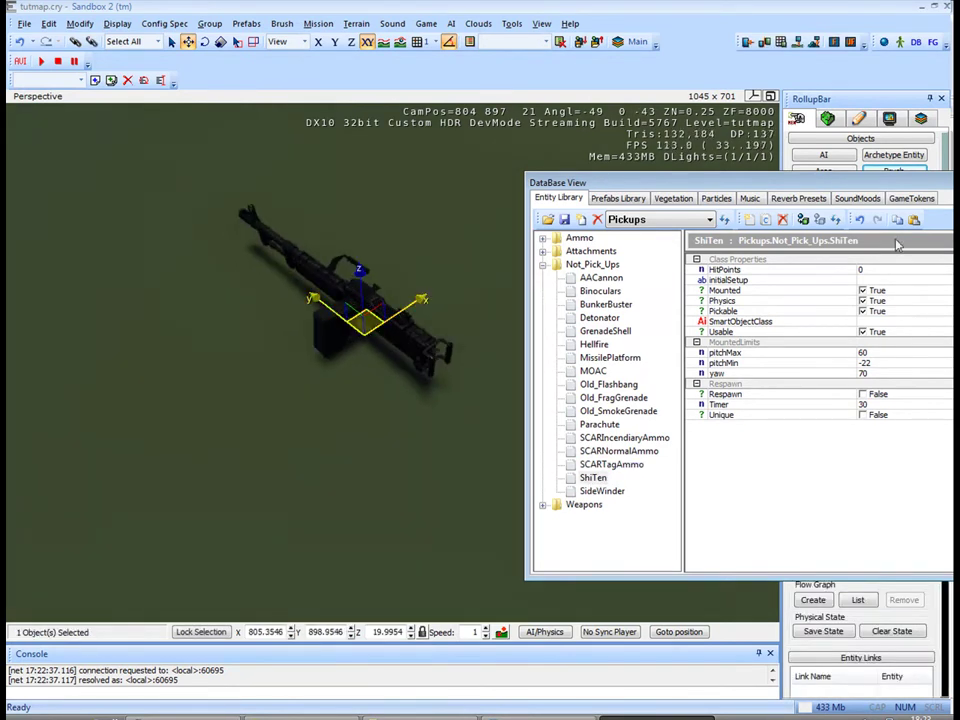
Close the database view and move the ShiTen gun farther away from the soldier
drag(845, 185, 568, 133)
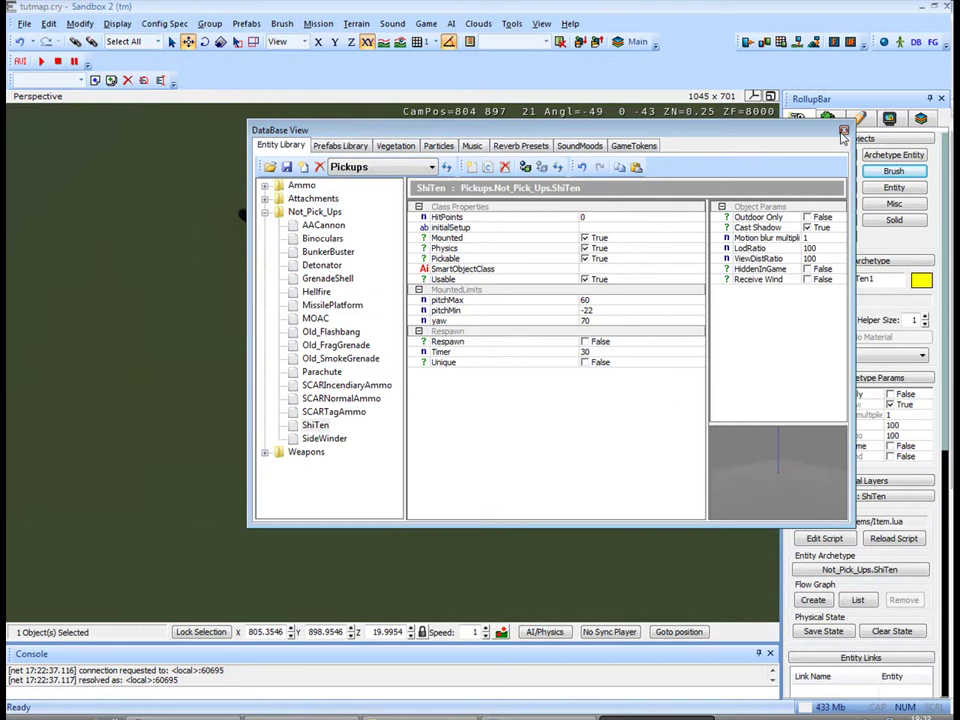
click(843, 131)
right_drag(574, 276, 403, 329)
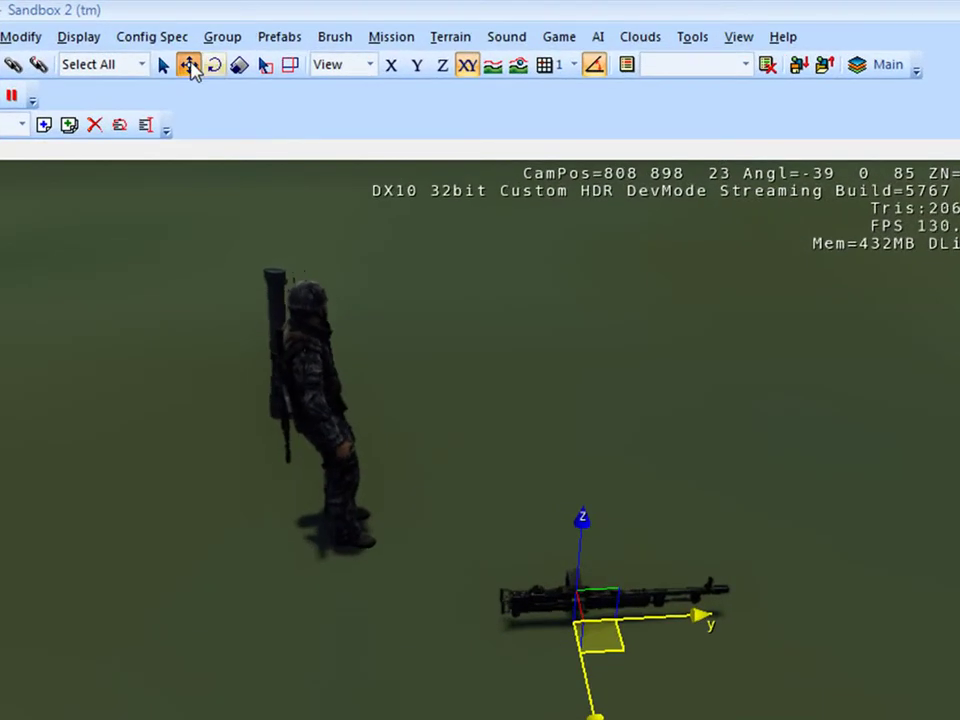
drag(621, 643, 884, 580)
Create a flow graph for the Light_Rifle_LAW soldier in a group named Aigunner
click(397, 518)
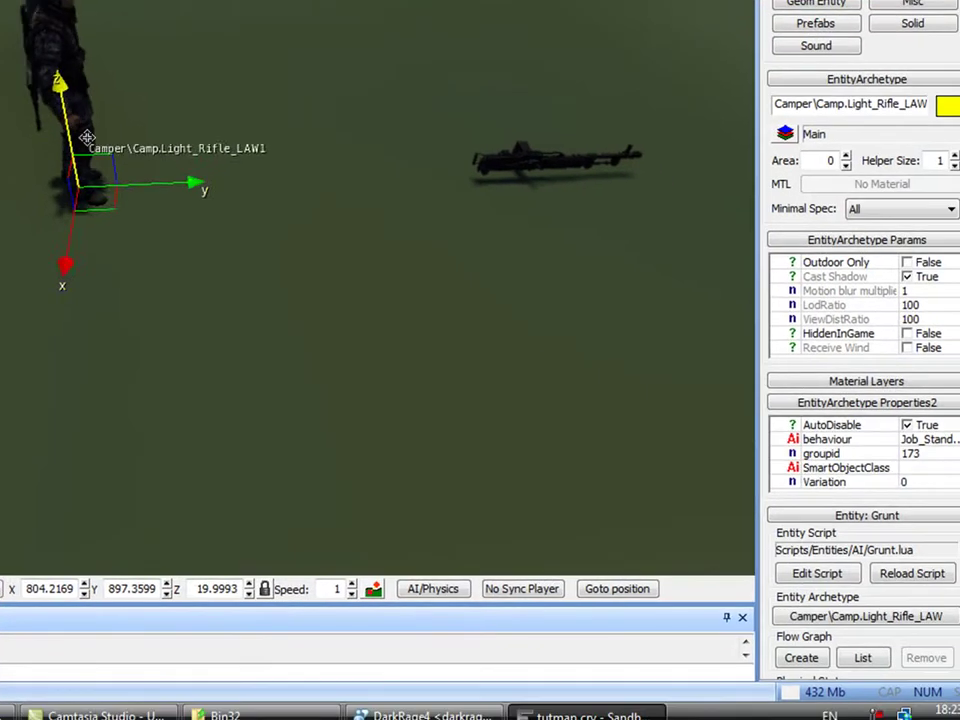
click(818, 657)
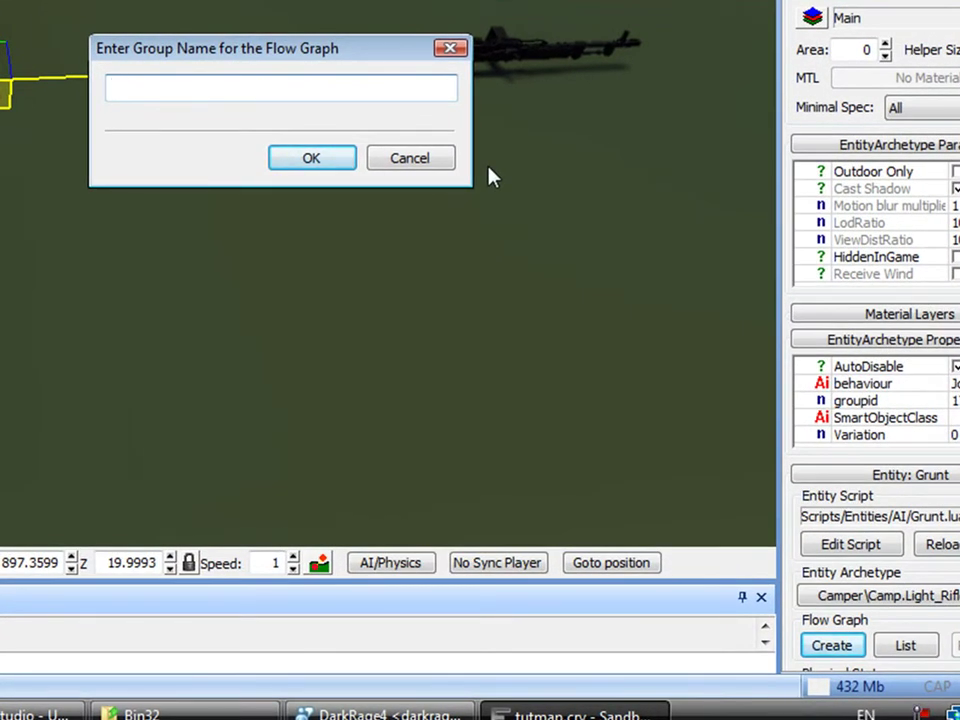
text(Aigunner)
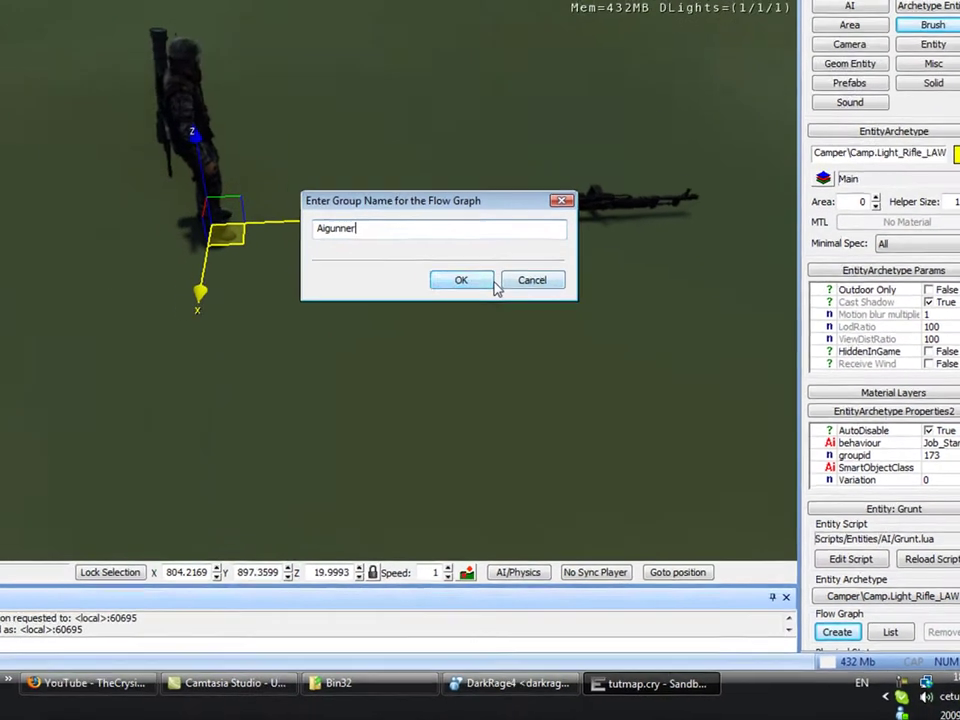
click(311, 158)
Add an AI:AIUseObject node to the soldier's flow graph and fit the graph to the view
right_click(504, 257)
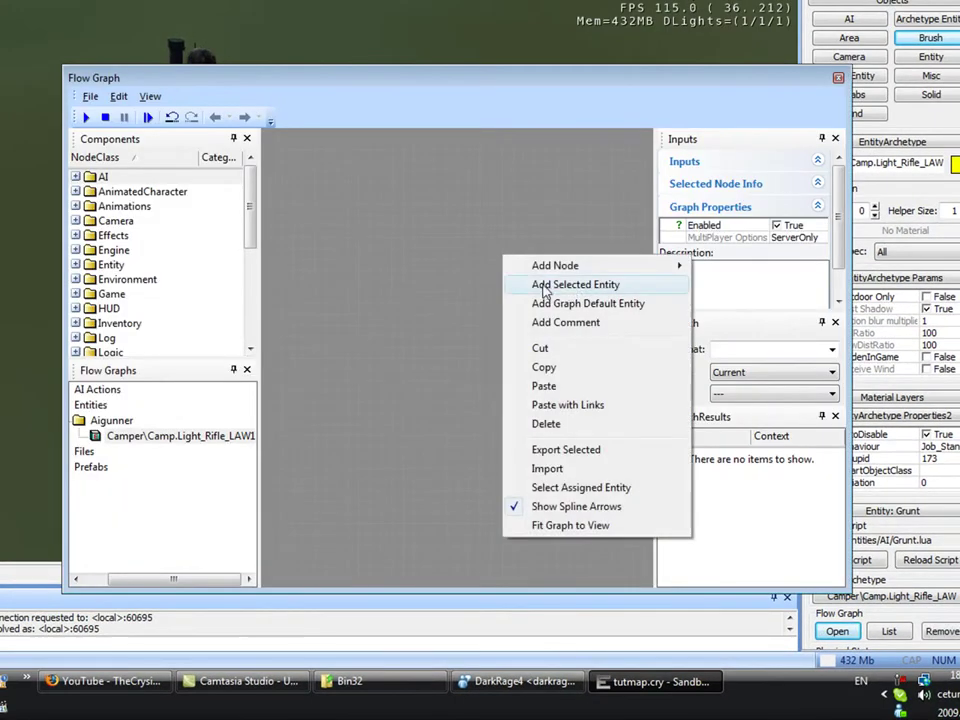
mouse_move(580, 270)
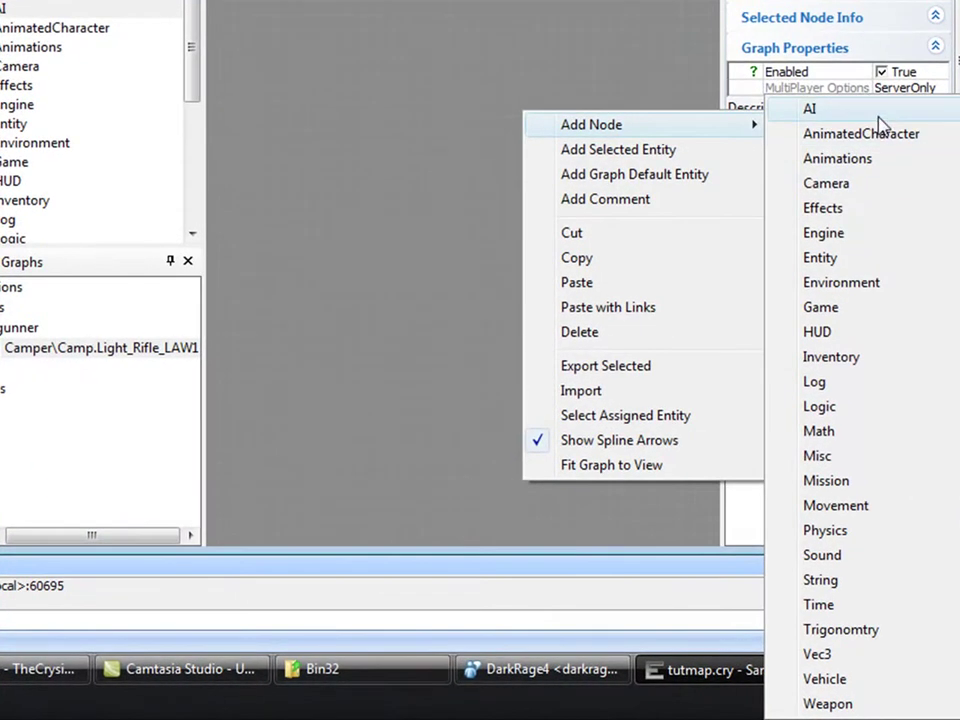
mouse_move(879, 118)
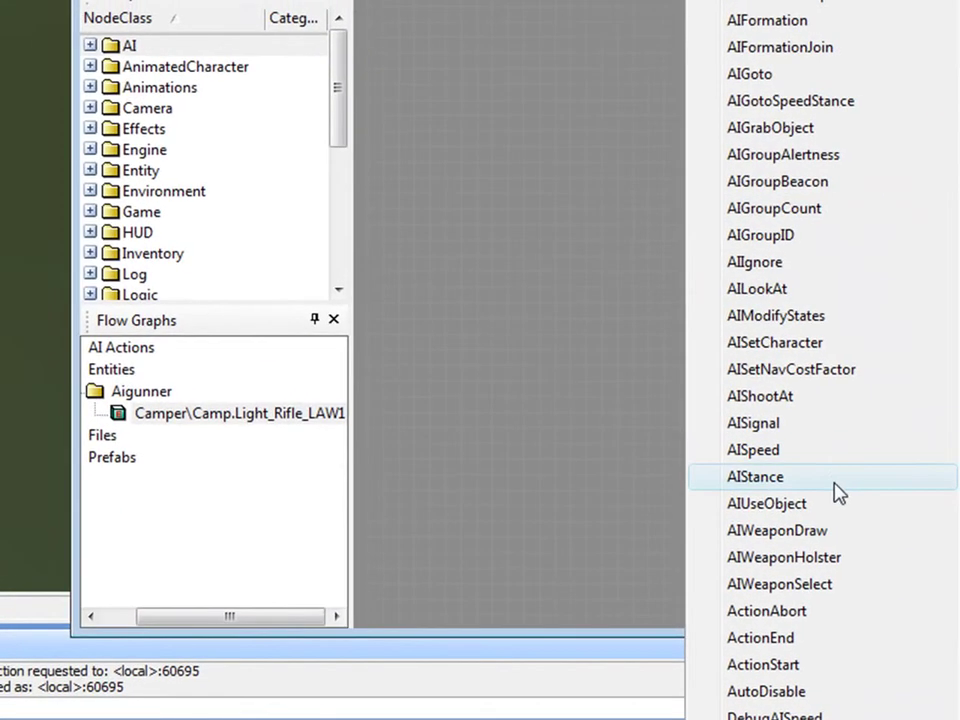
click(810, 508)
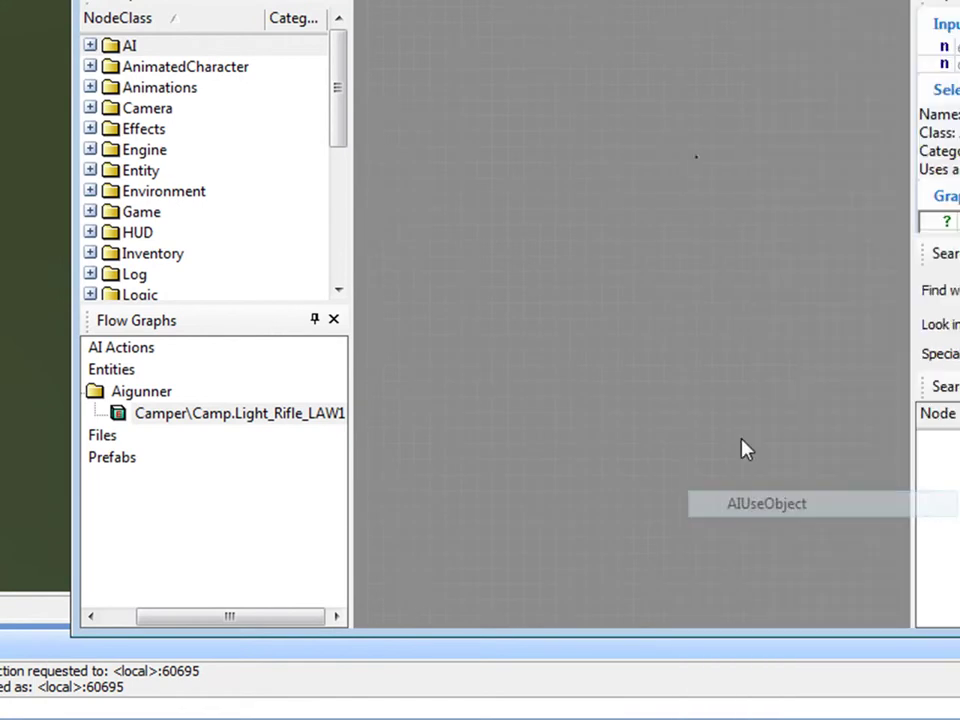
right_click(690, 263)
click(762, 636)
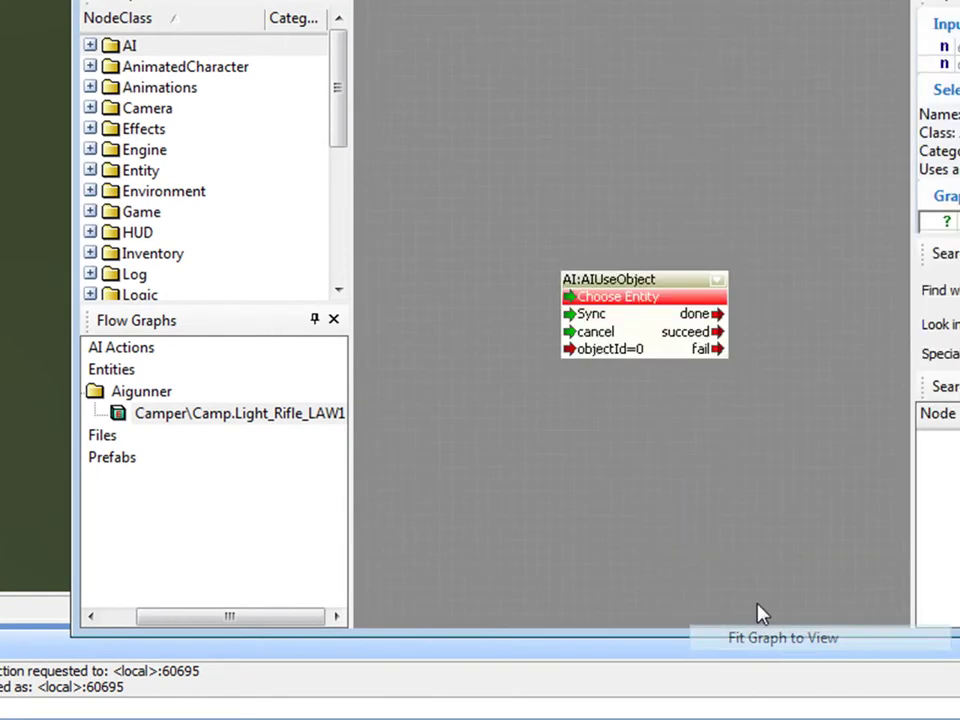
Add an Entity:EntityId node and position it to the left of the AIUseObject node
right_click(616, 219)
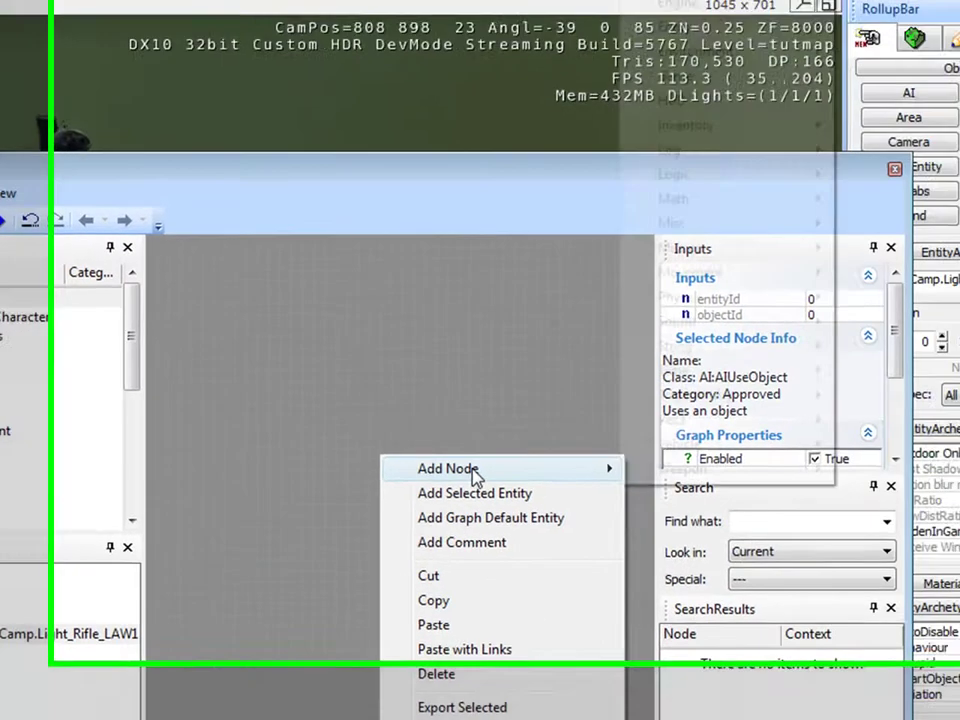
mouse_move(473, 469)
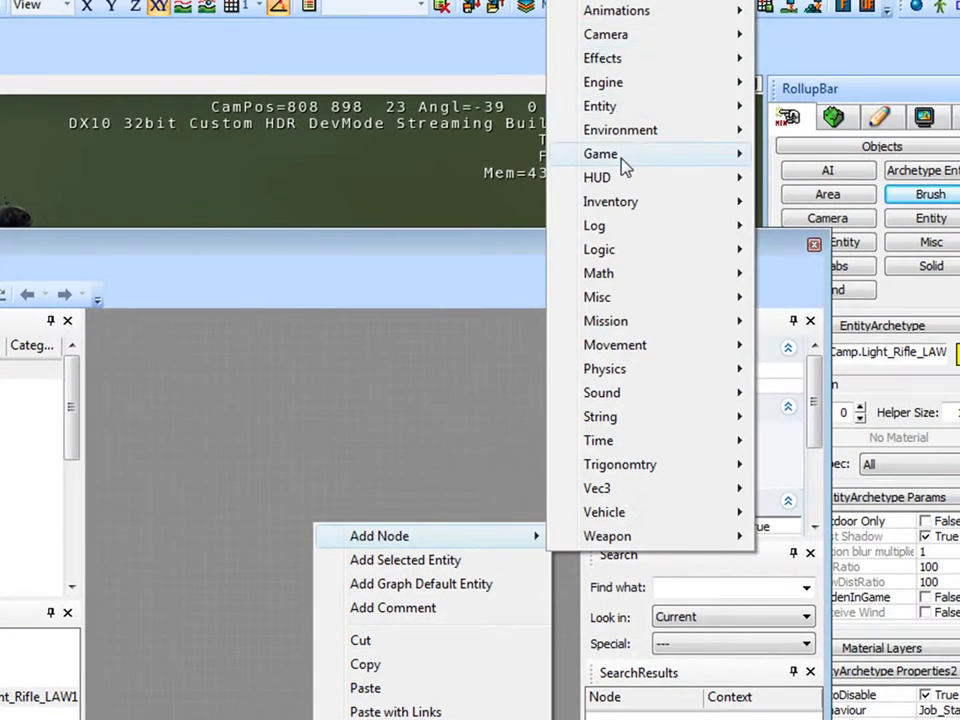
mouse_move(636, 111)
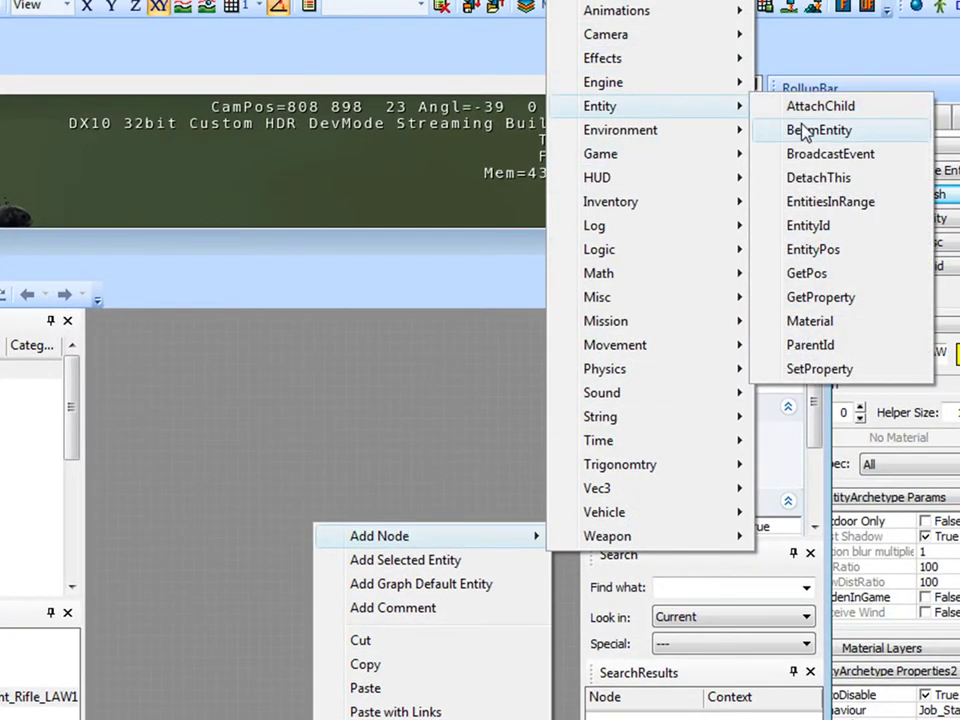
click(845, 224)
drag(359, 535, 295, 551)
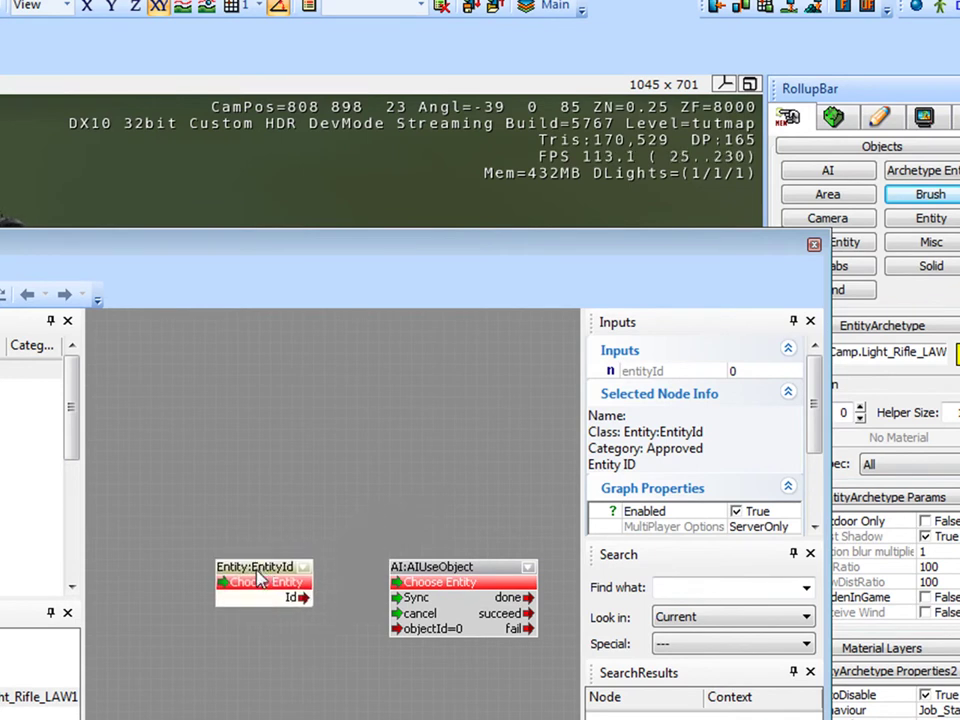
Add a Misc:Start node above the EntityId node, then link Start's output to AIUseObject's Sync and EntityId's Id to its objectId
right_click(238, 487)
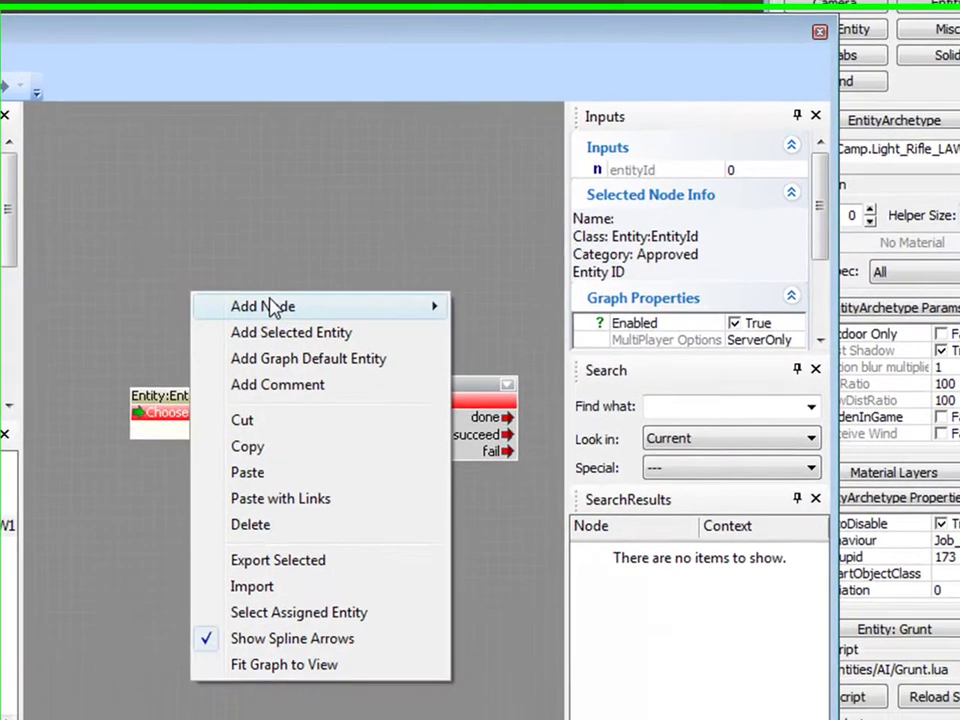
mouse_move(315, 494)
mouse_move(629, 265)
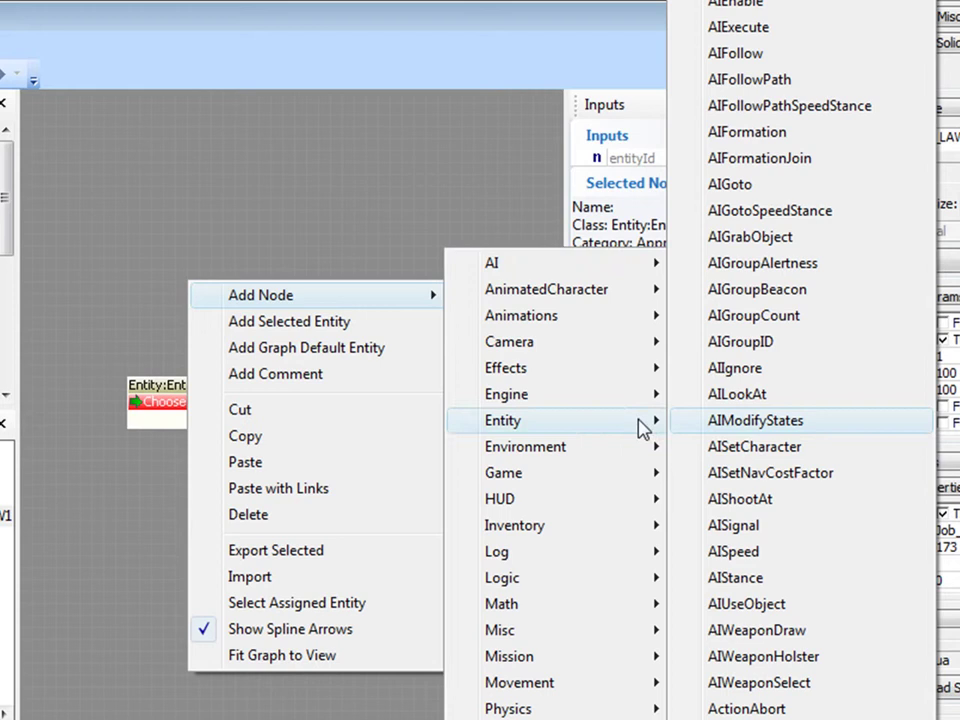
mouse_move(561, 632)
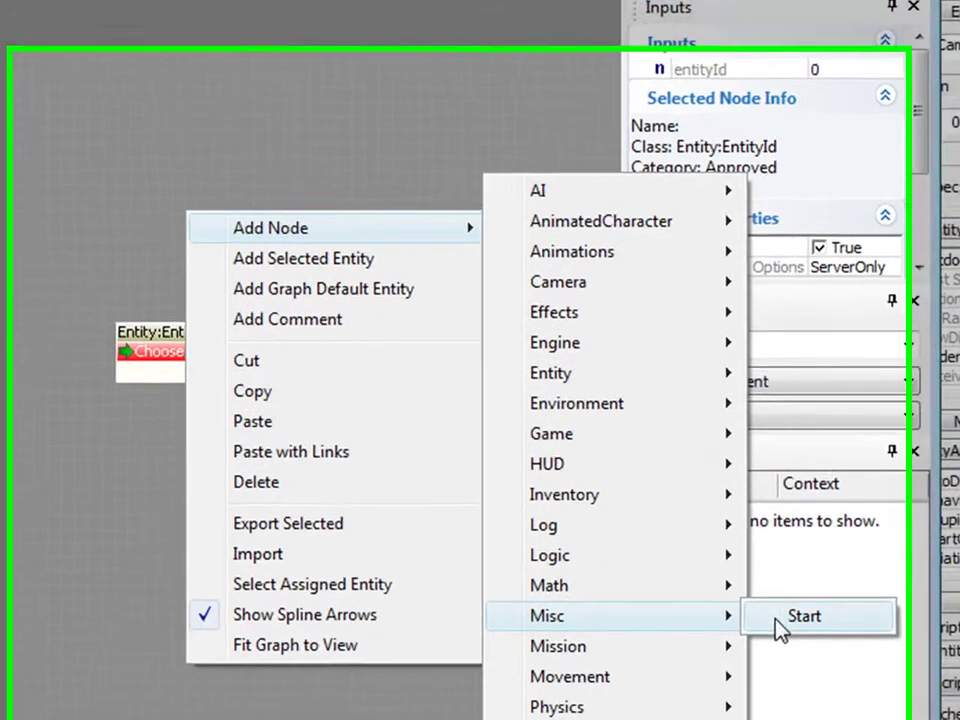
click(728, 635)
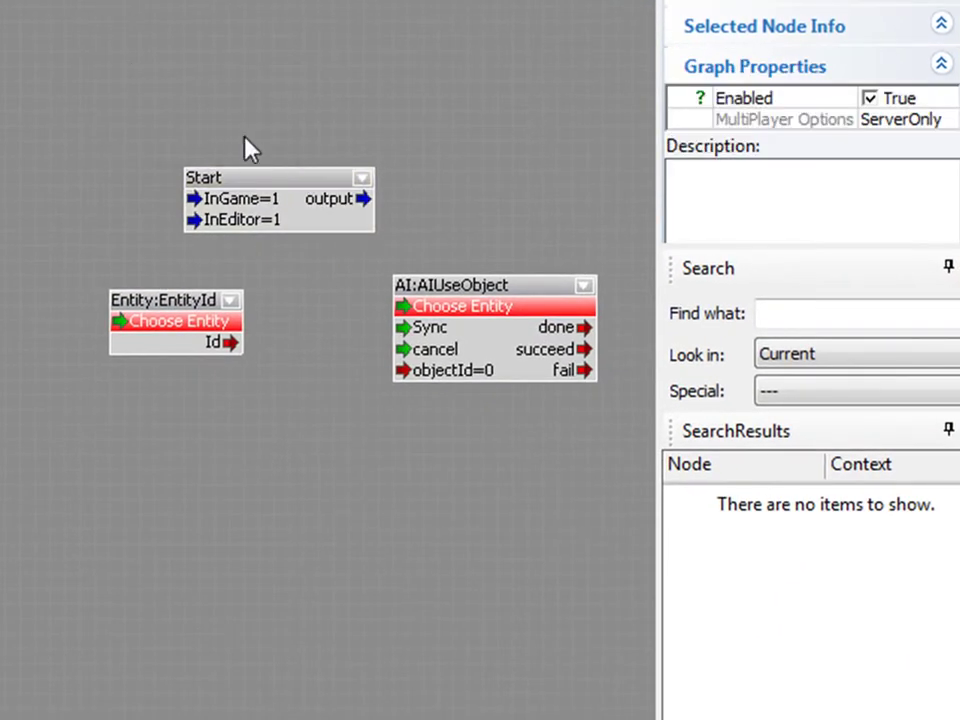
drag(196, 193, 46, 195)
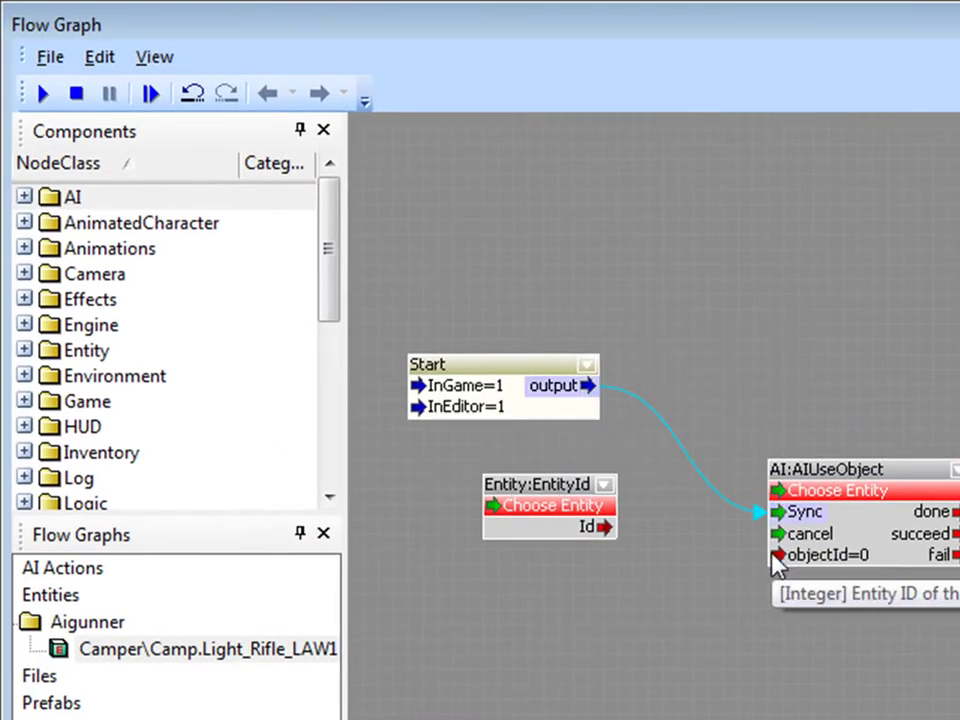
drag(605, 527, 825, 566)
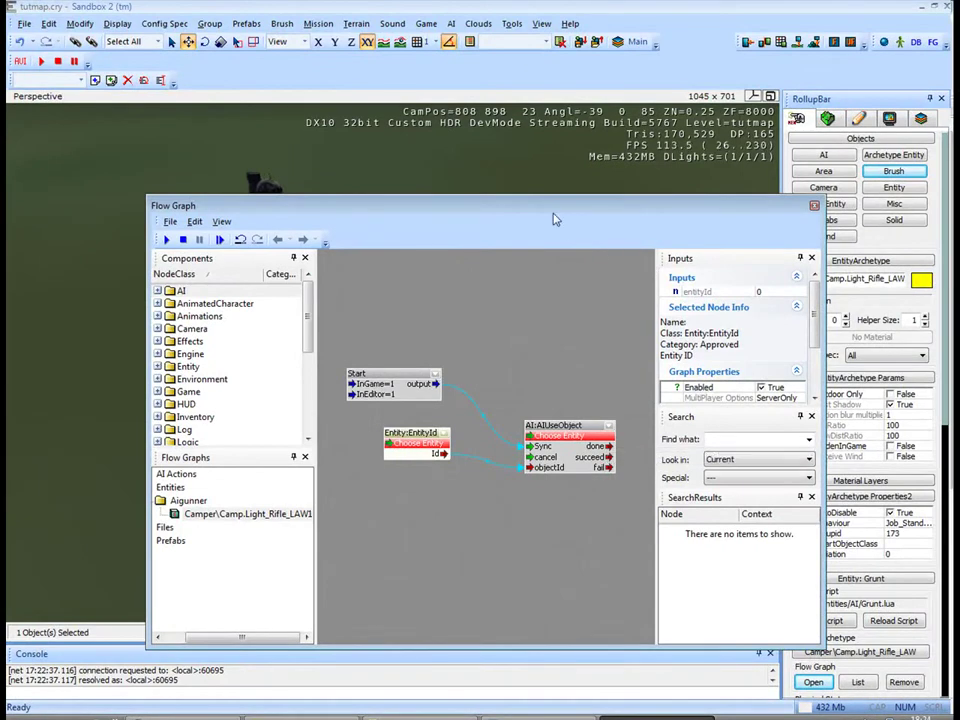
Move the flow graph window off the soldier and assign the graph entity to the AIUseObject node
drag(556, 219, 743, 242)
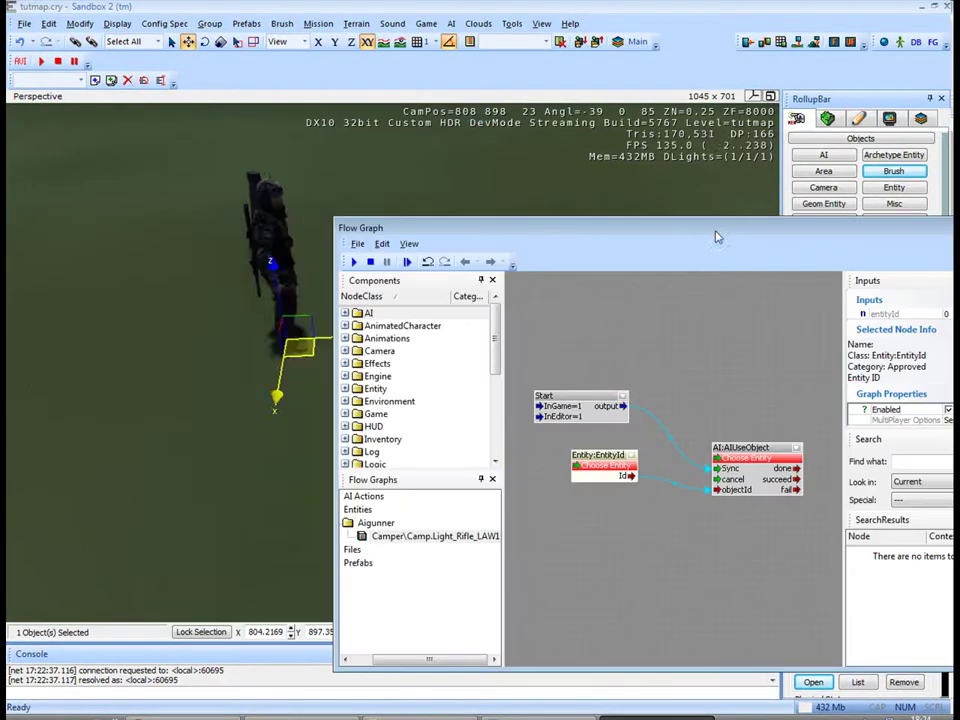
right_click(742, 462)
click(795, 215)
Select the ShiTen gun in the level and assign it as the entity of the EntityId node
right_drag(501, 162, 501, 162)
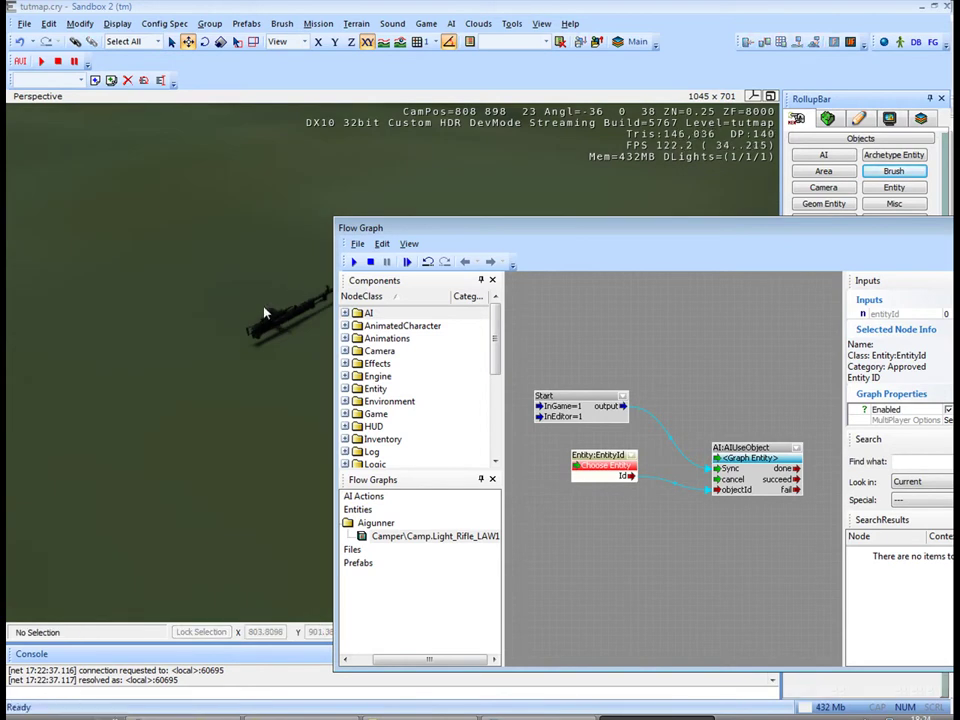
click(314, 347)
right_click(604, 477)
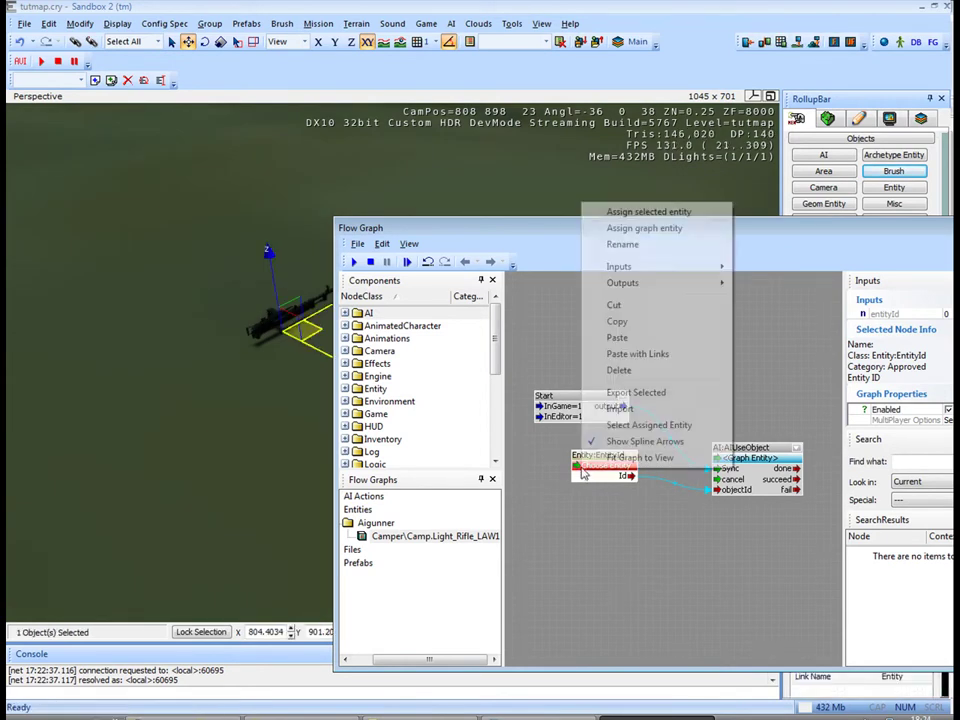
click(697, 213)
Save the flow graph as an XML file named AiGunner in the Map folder
mouse_move(287, 278)
right_down()
mouse_move(232, 286)
mouse_move(287, 278)
right_up()
click(378, 244)
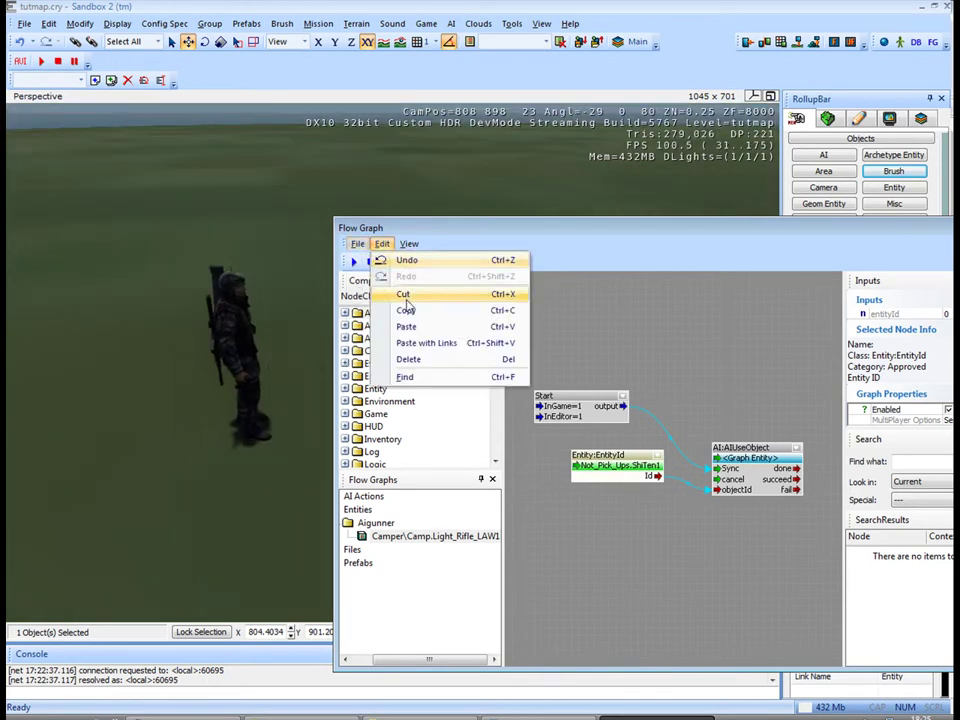
click(358, 244)
click(385, 312)
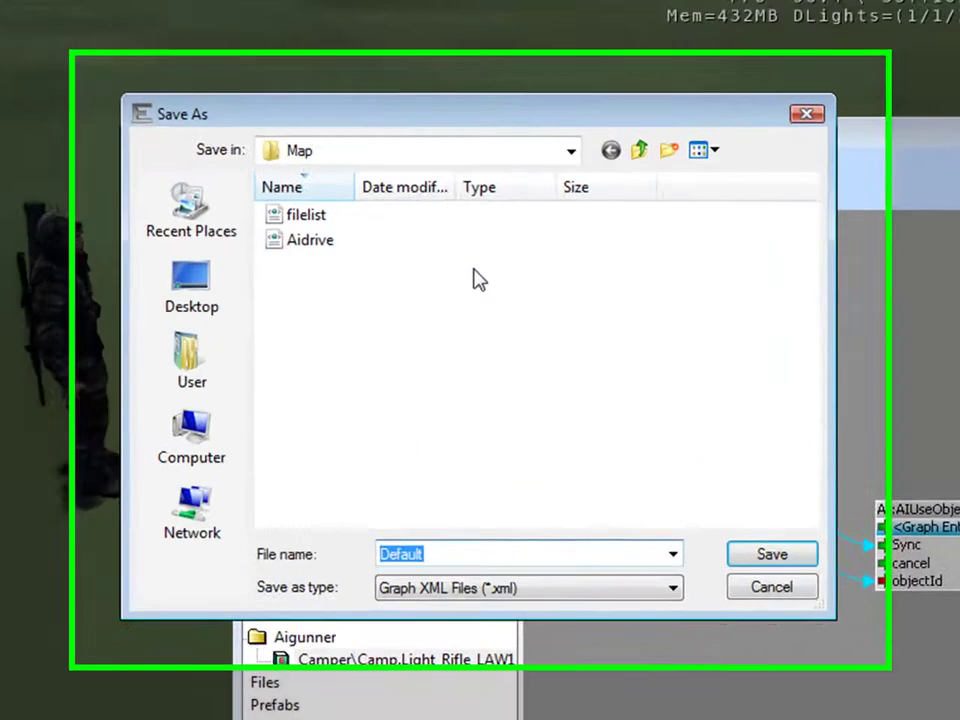
text(AiGunner)
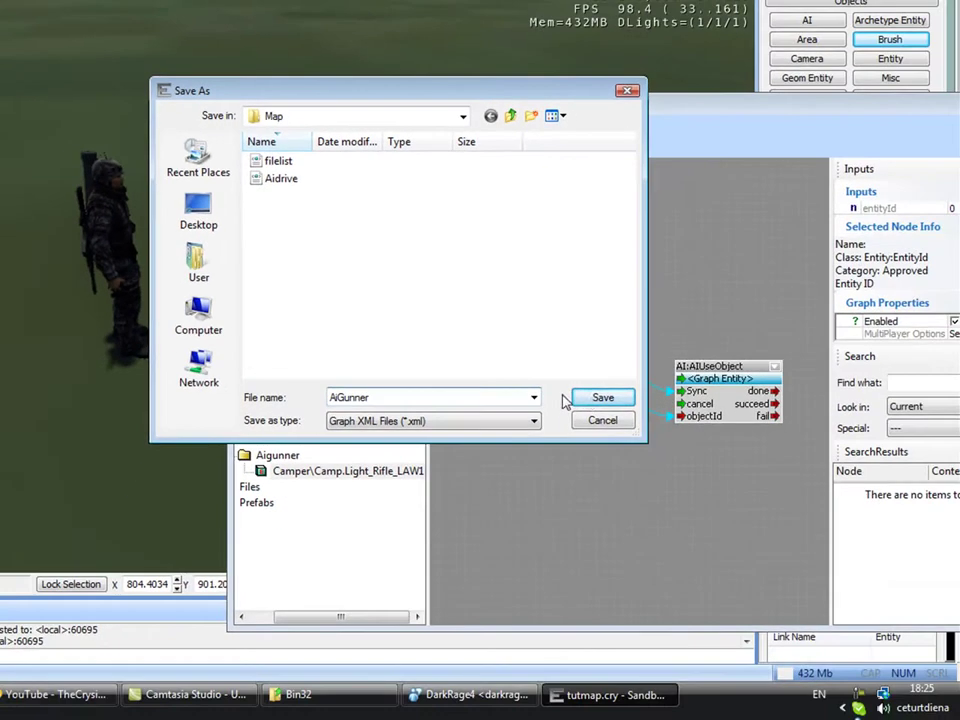
click(595, 398)
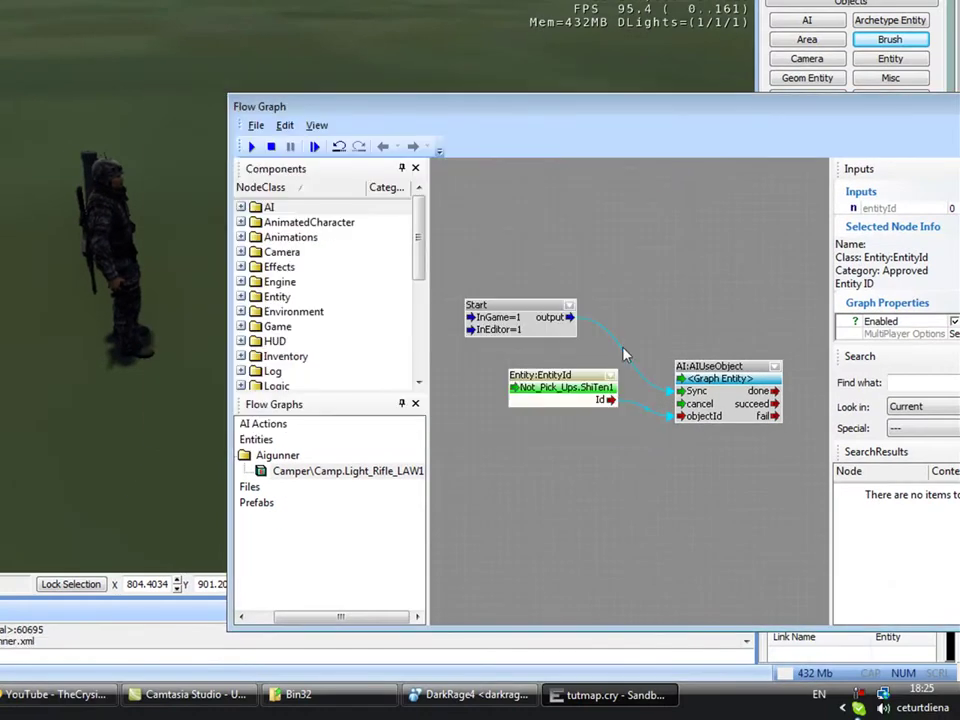
Close the flow graph window and enable AI/Physics simulation to watch the soldier approach the gun
drag(735, 122, 509, 119)
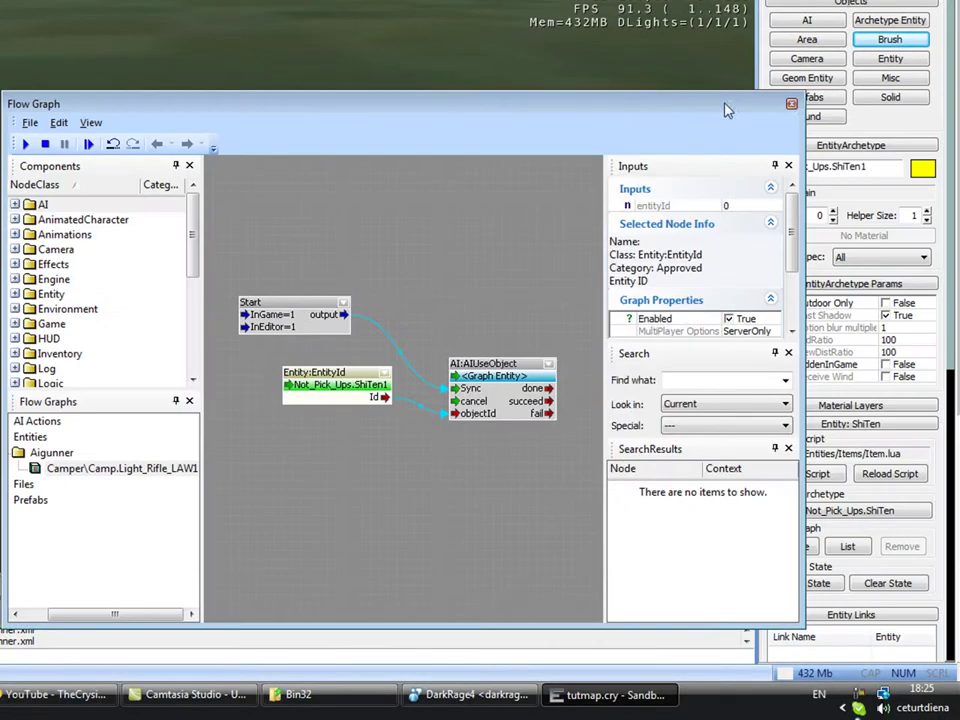
click(791, 104)
click(480, 585)
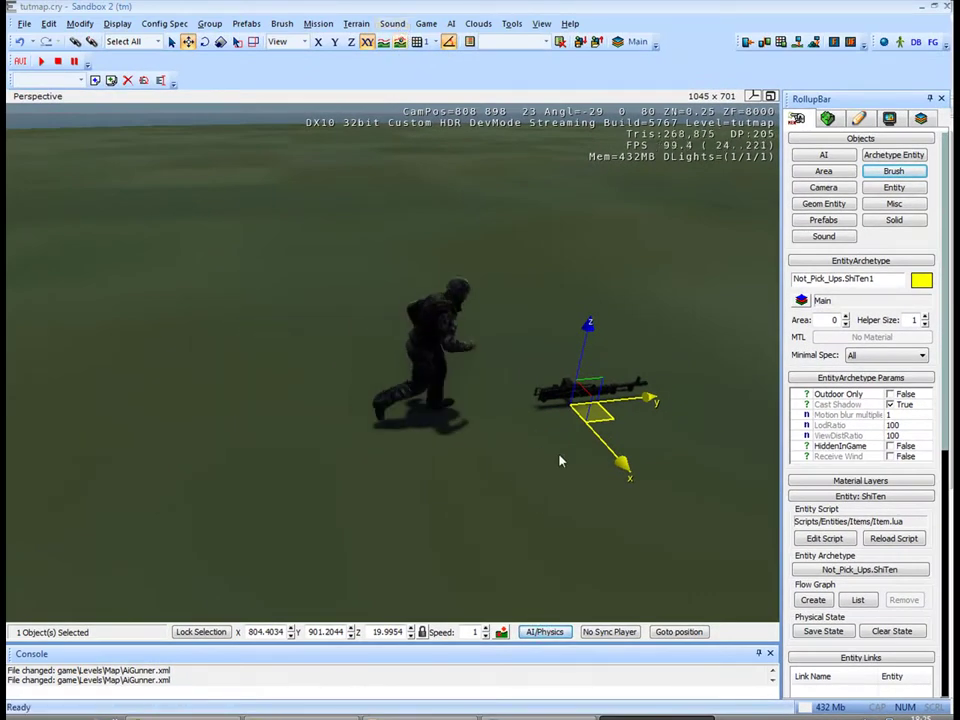
key(d)
right_drag(559, 458, 573, 491)
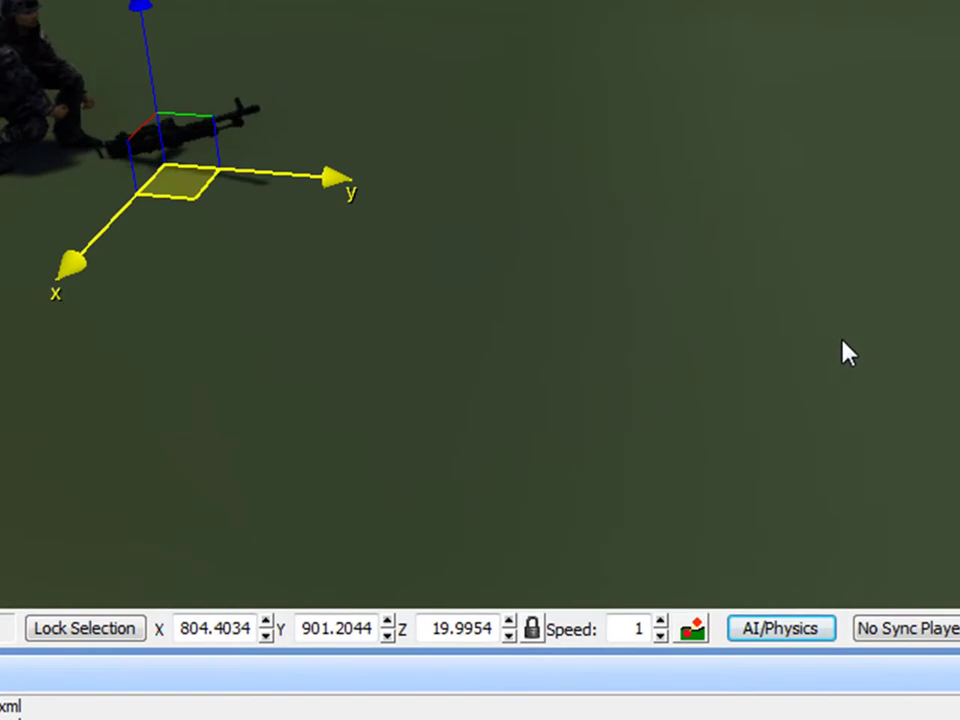
mouse_move(833, 346)
right_down()
mouse_move(793, 346)
mouse_move(842, 340)
right_up()
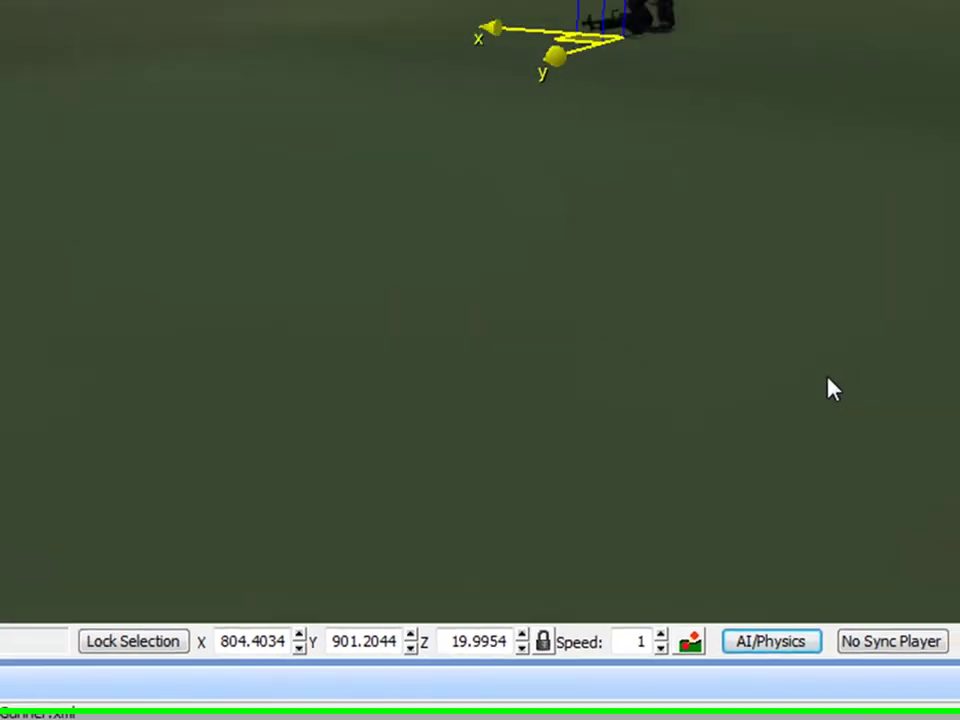
Try to play the level in game mode from a view near the soldier and the gun
key(ctrl+g)
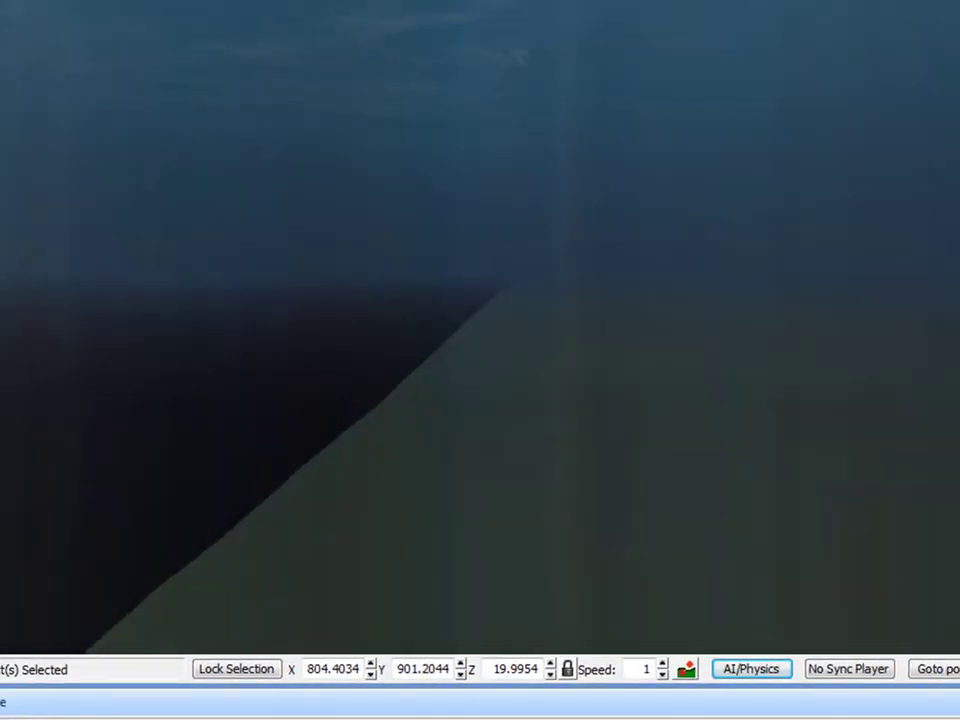
key(Escape)
right_drag(853, 360, 777, 443)
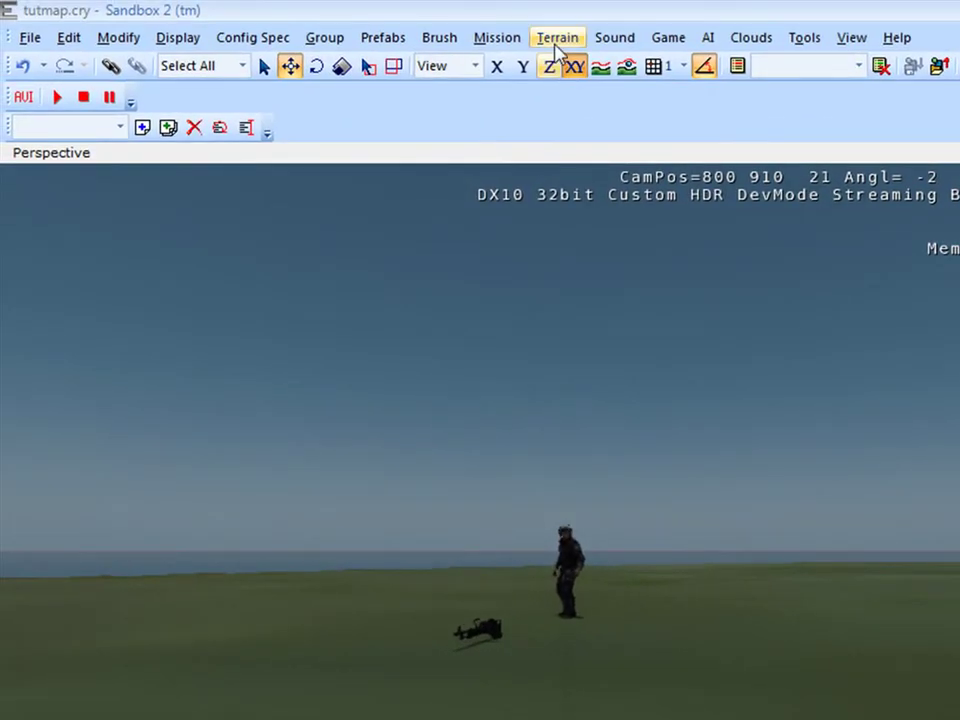
key(ctrl+g)
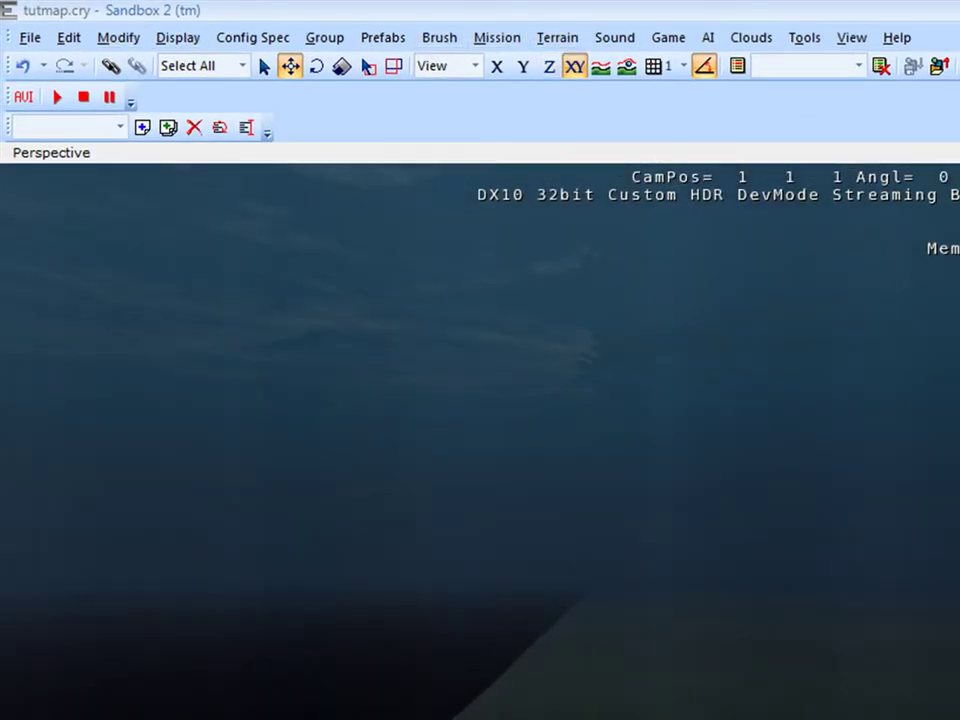
key(Escape)
right_drag(627, 340, 200, 10)
key(ctrl+g)
key(Escape)
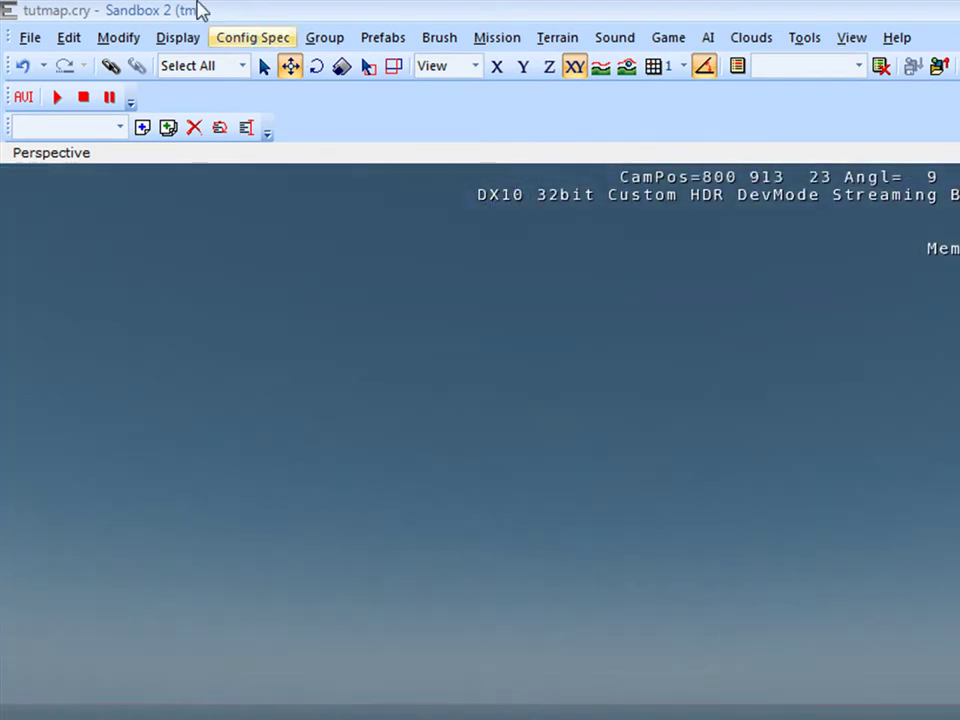
Reload the textures and shaders and dismiss the errors report
click(711, 43)
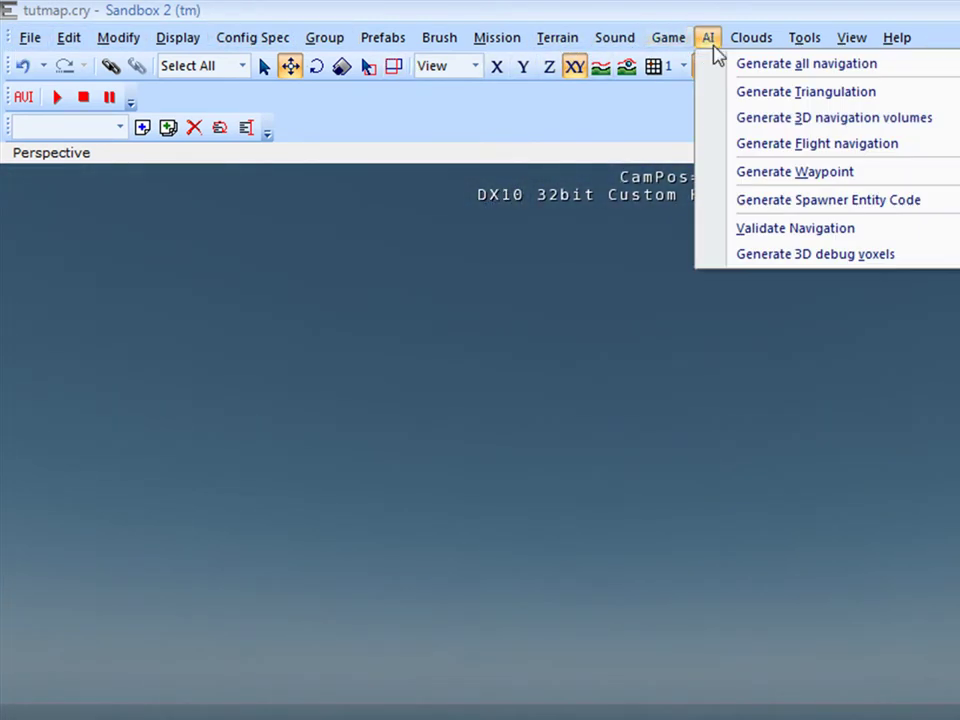
click(712, 43)
click(806, 43)
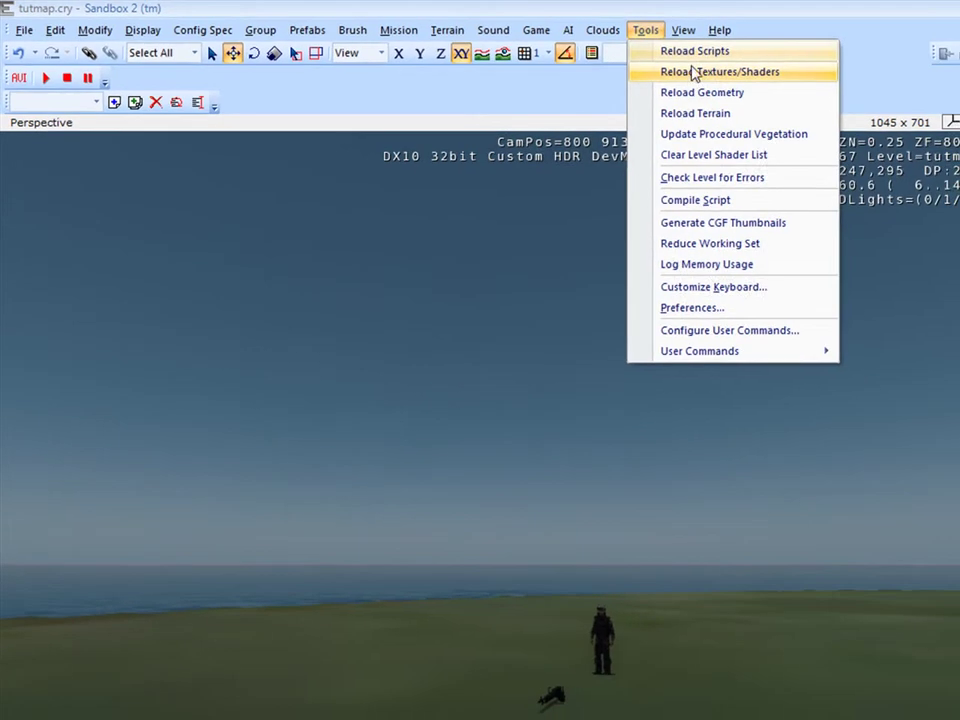
click(693, 72)
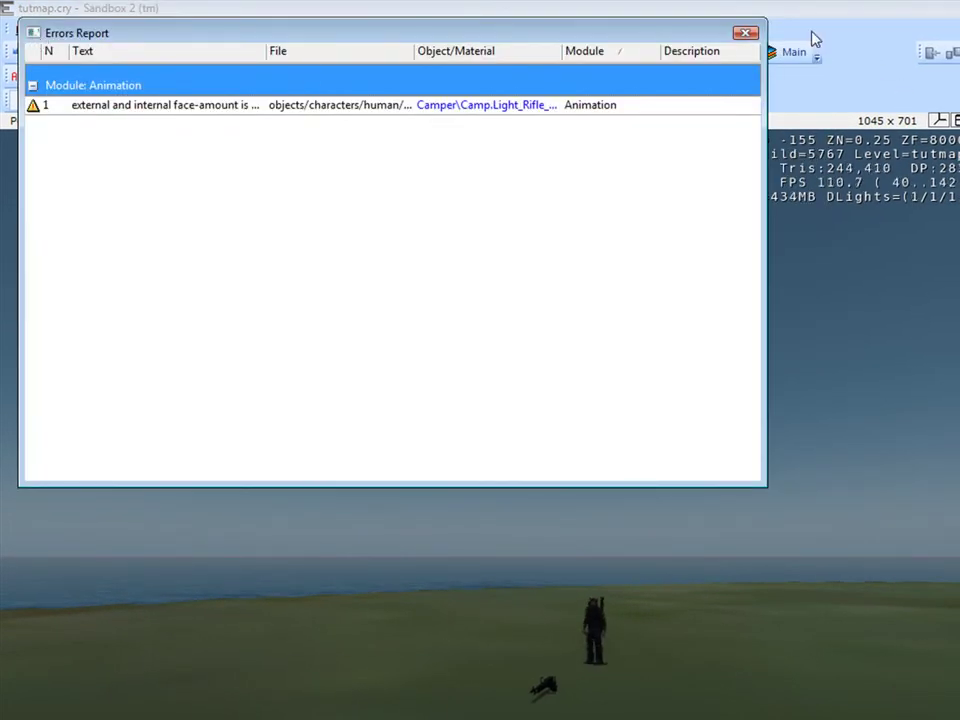
click(746, 31)
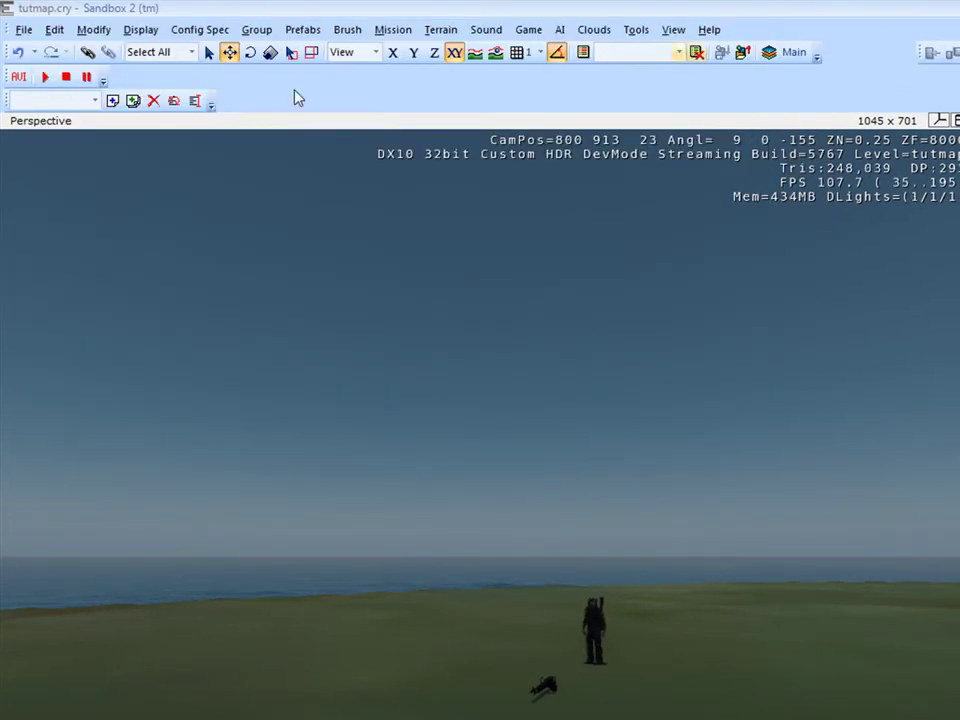
Reopen the recent tutmap.cry level, saving the changes to the current level first
click(22, 29)
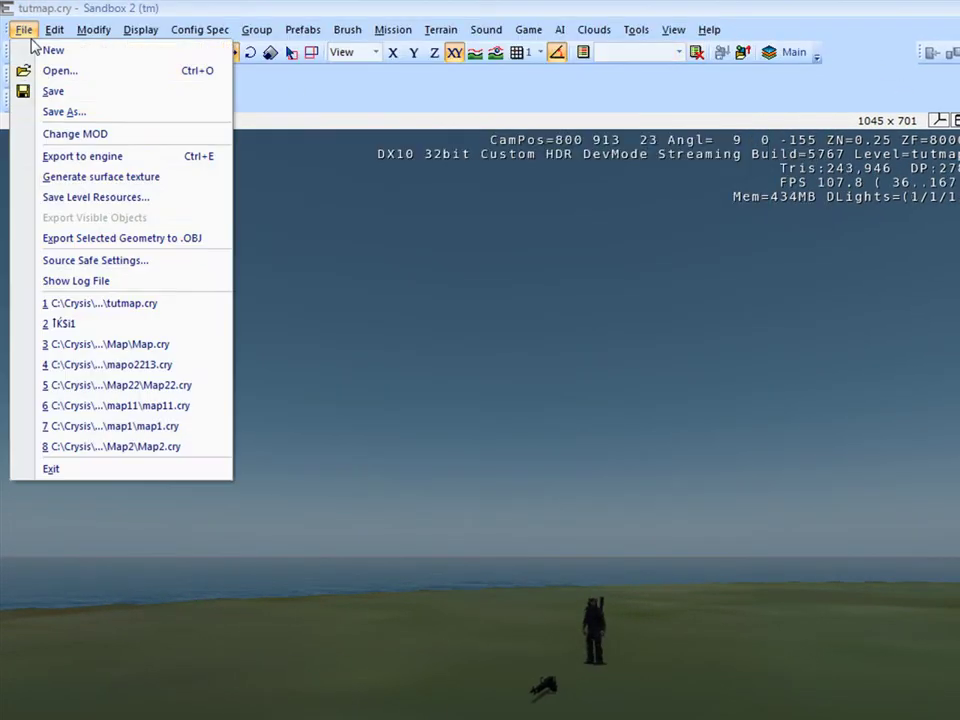
click(155, 312)
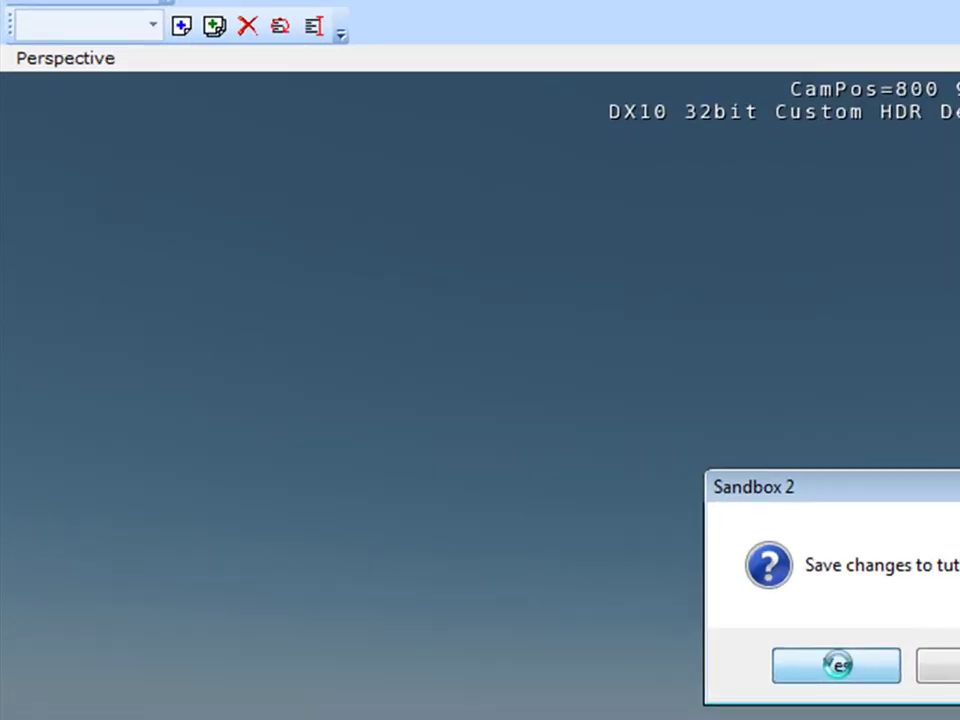
click(519, 497)
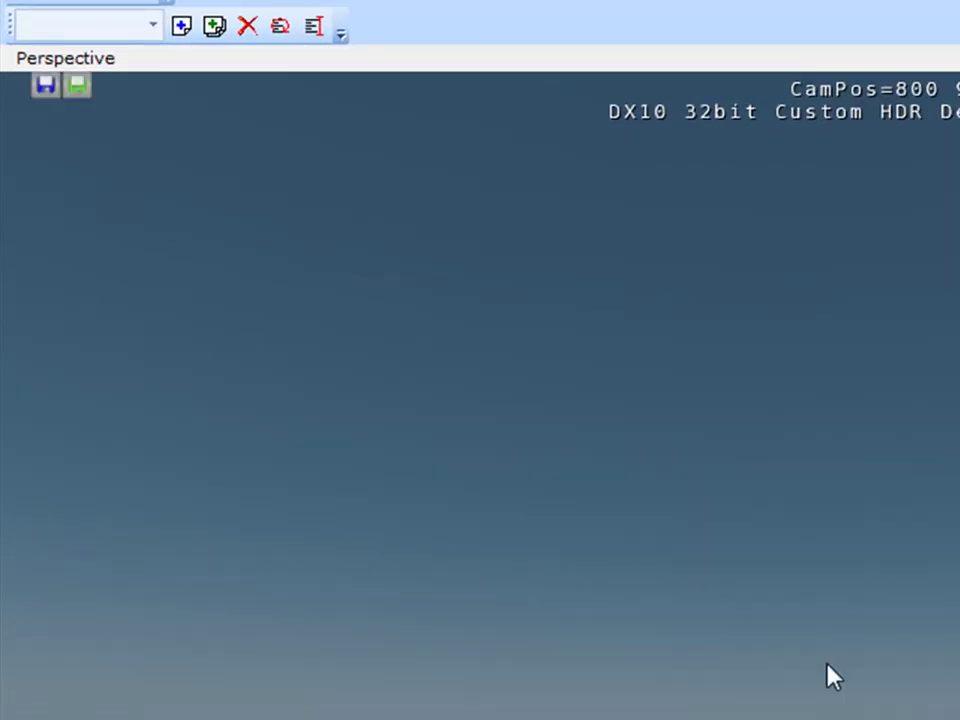
Play the level in game mode, walk up to the soldier at the gun, shoot him and take his missile launcher
key(ctrl+g)
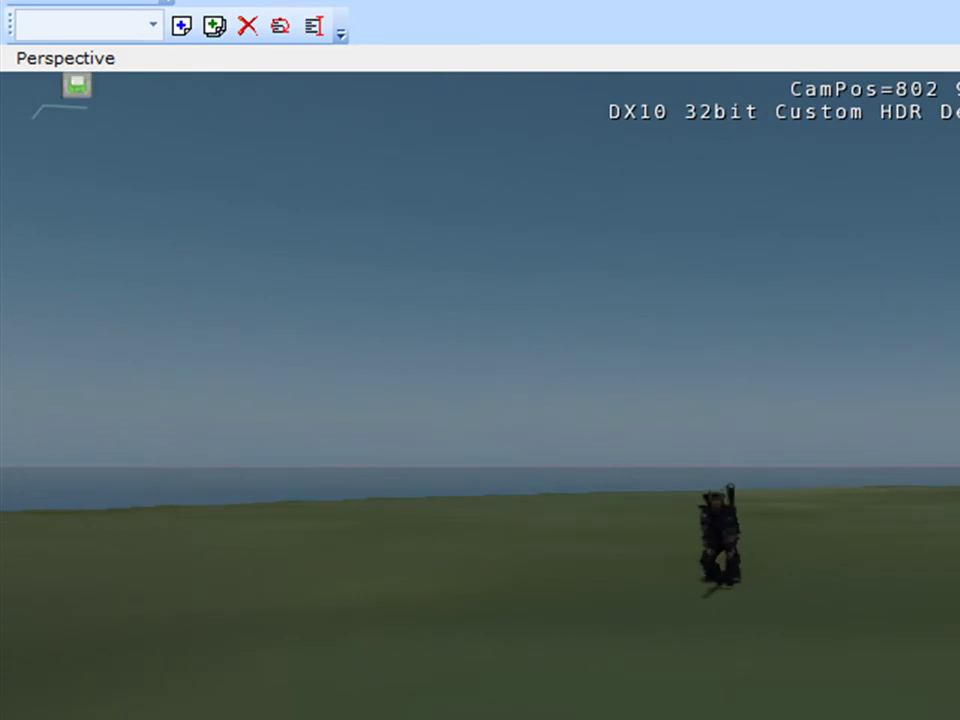
key(w)
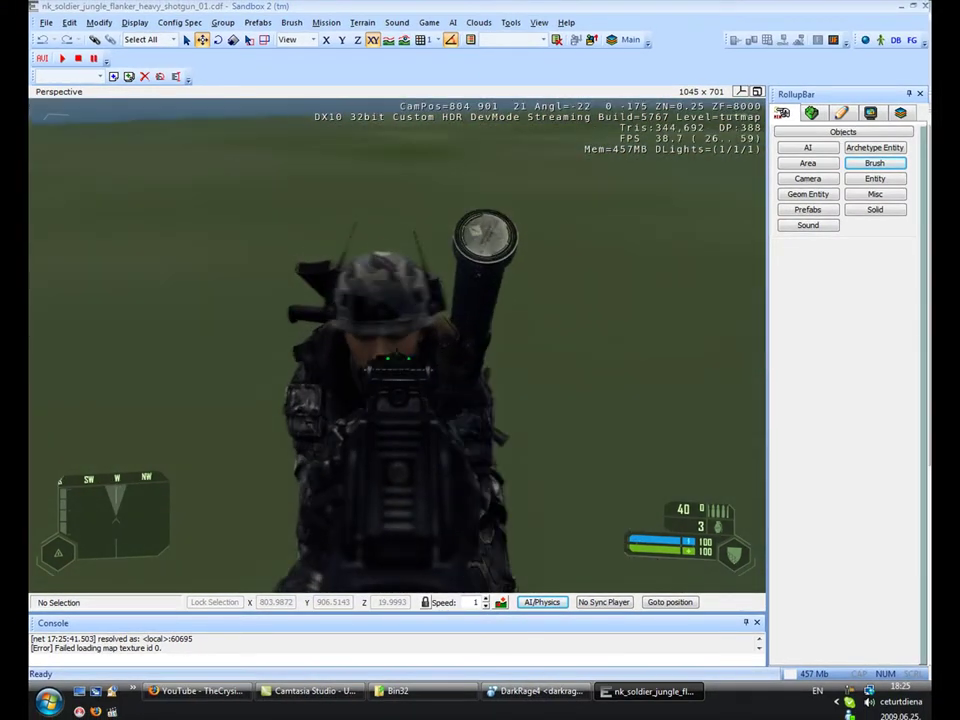
click(397, 346)
click(396, 358)
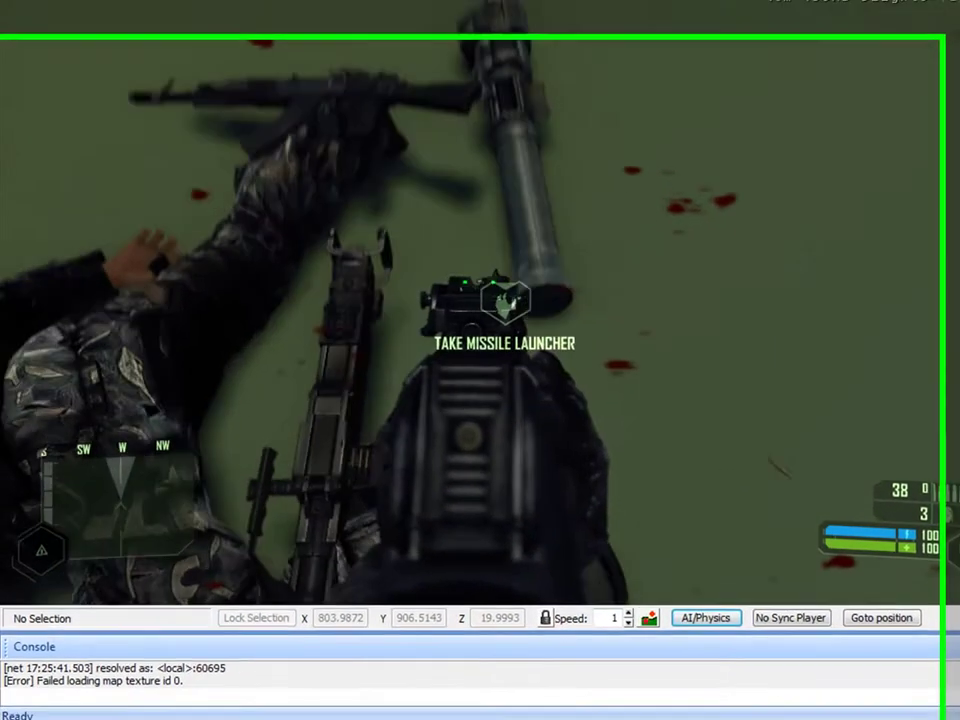
key(f)
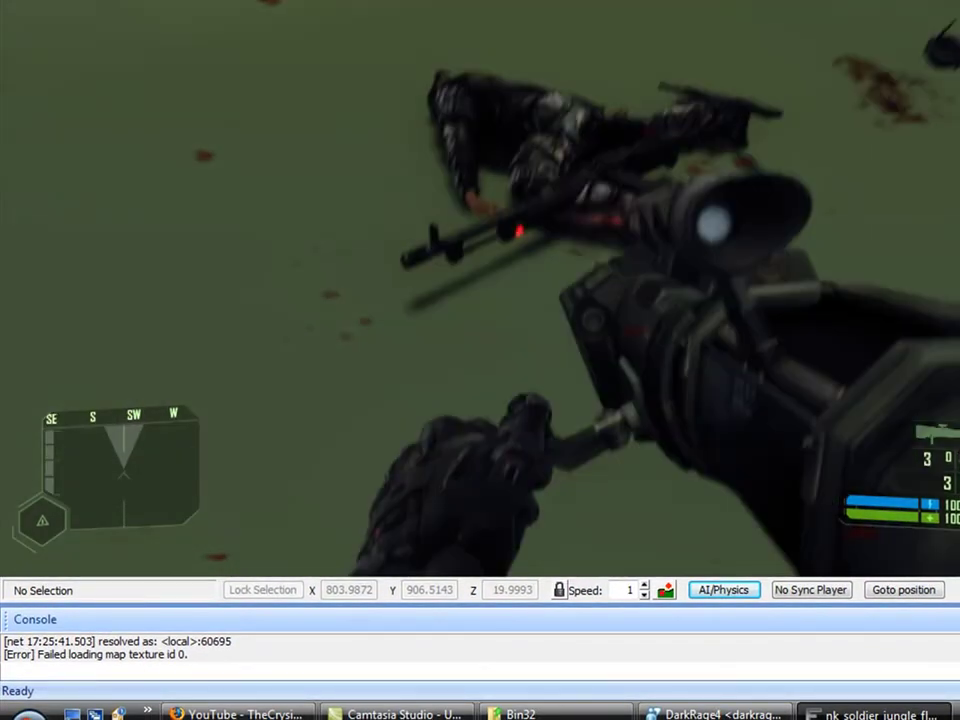